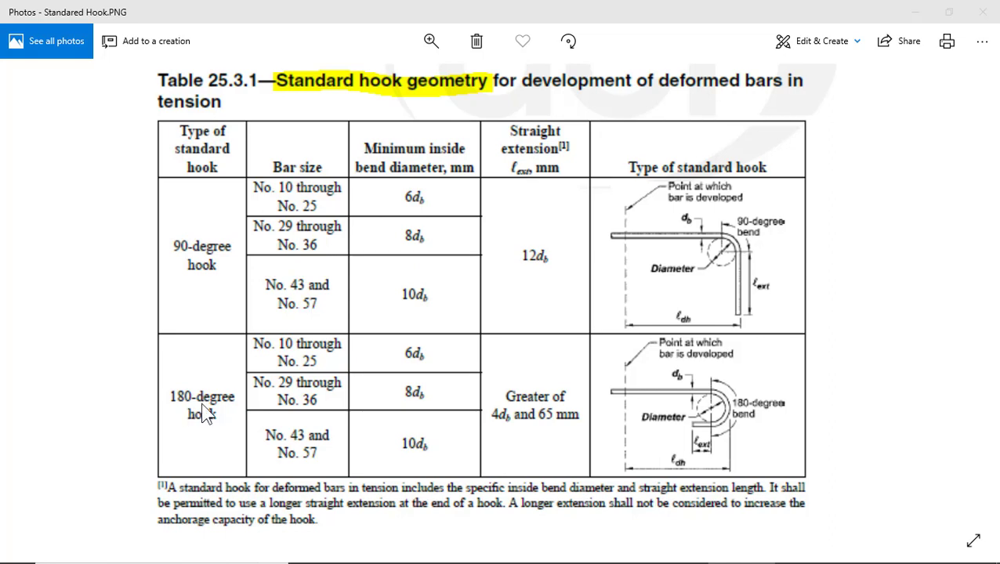
Step: After reading the hook table in Photos, switch to the Revit project's Level 1 structural plan
left_click(376, 549)
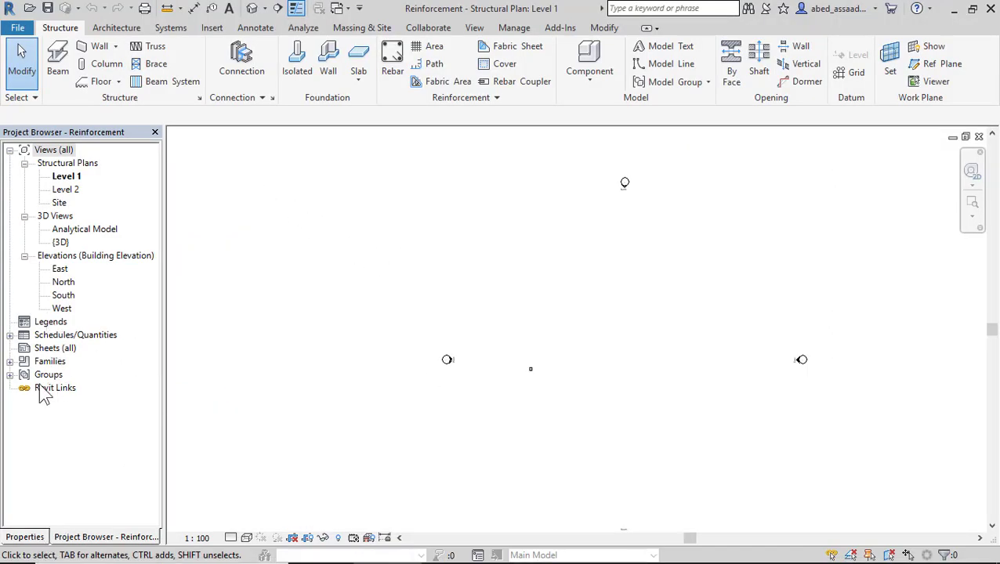
Step: Expand Families > Structural Rebar > Rebar Bar in the Project Browser and select the 10M type
left_click(9, 361)
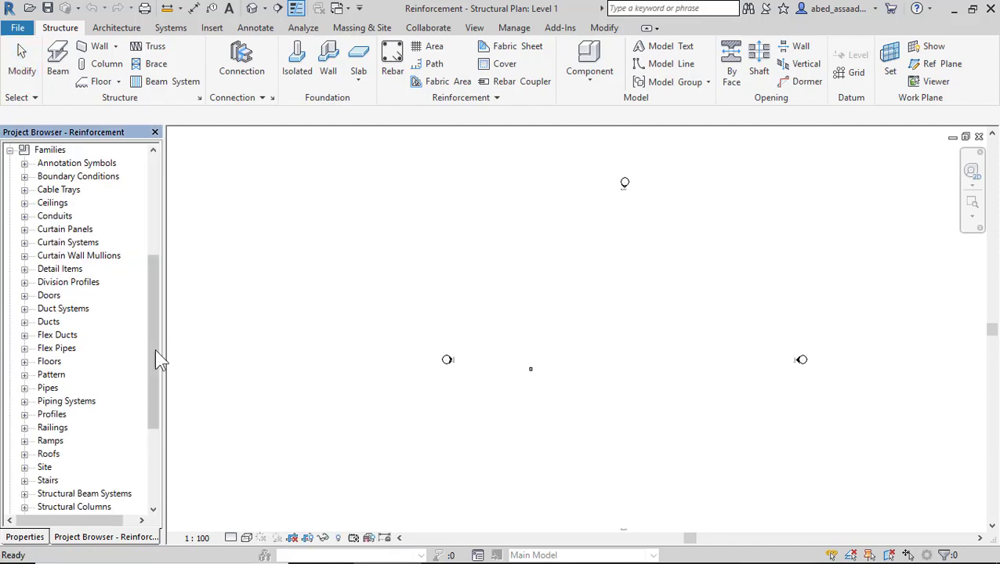
left_click_drag(154, 357, 155, 434)
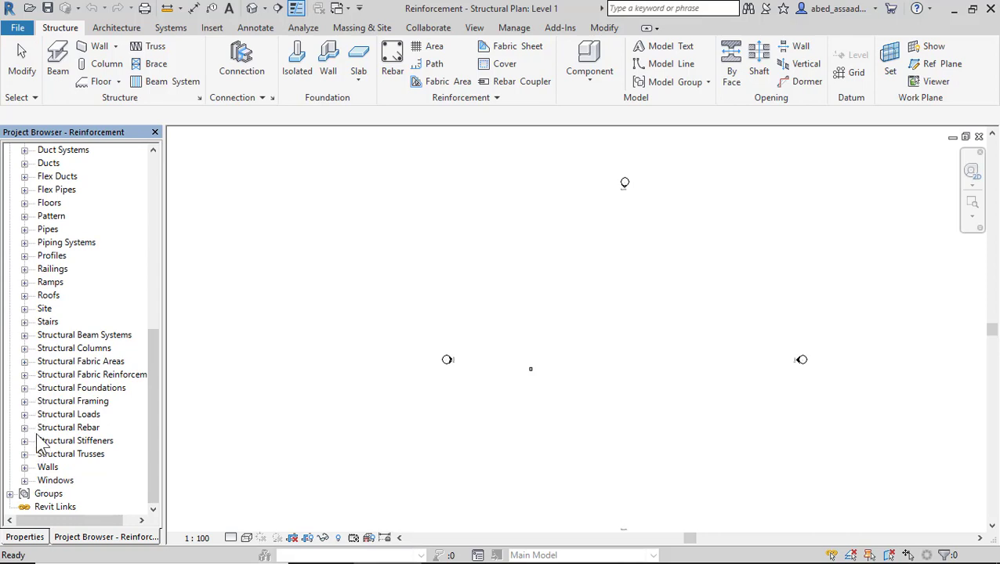
left_click(24, 427)
left_click(39, 441)
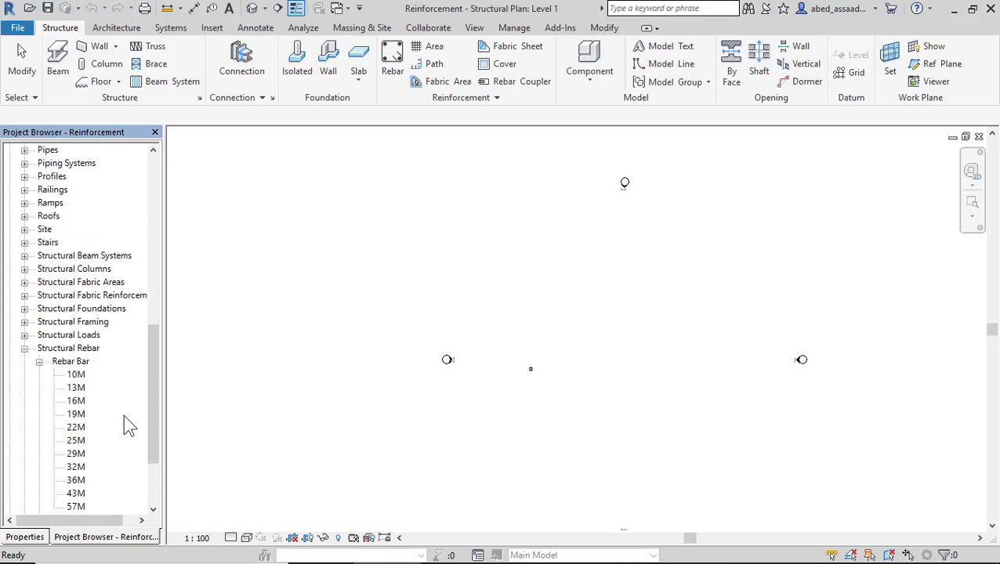
left_click_drag(153, 396, 153, 453)
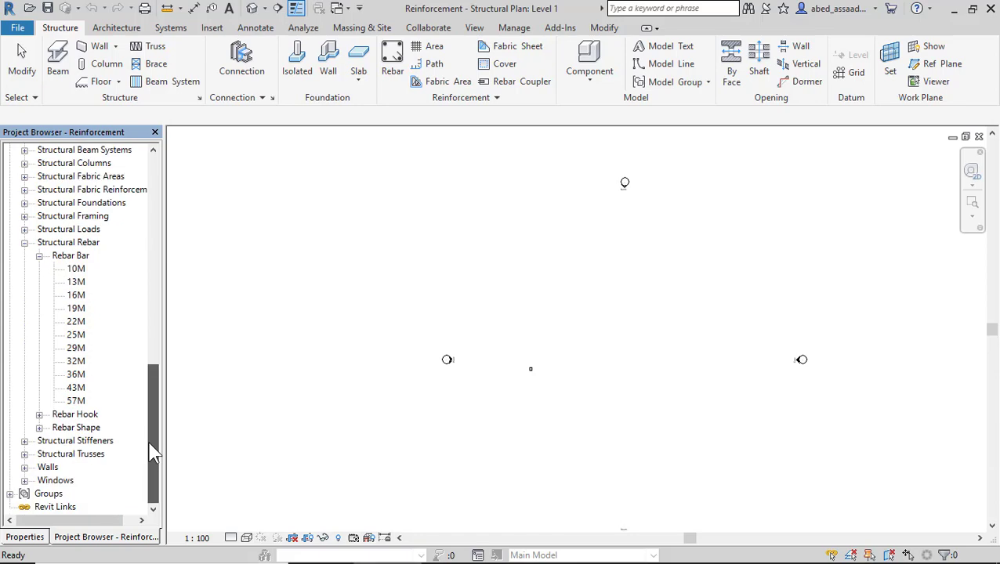
left_click(81, 271)
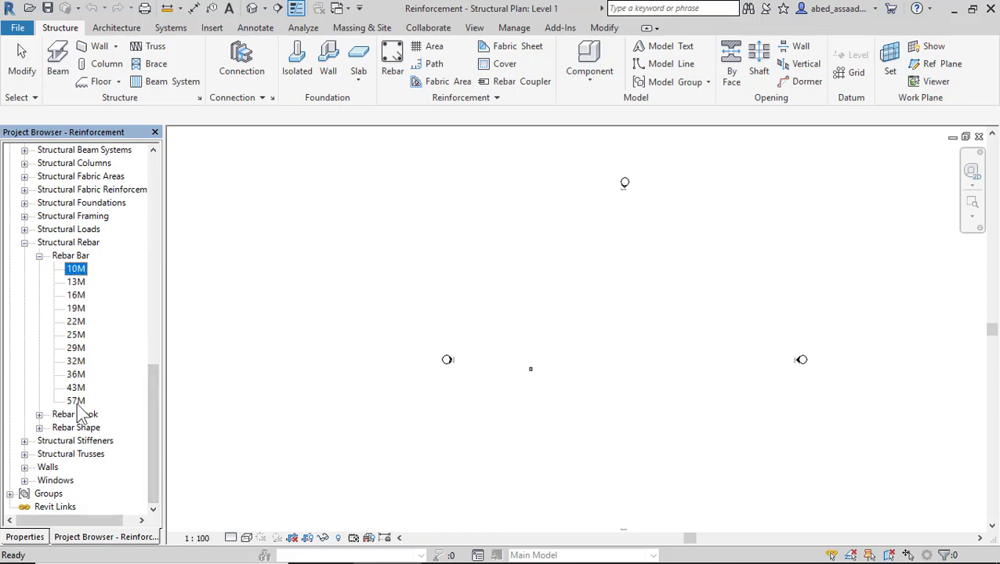
left_click(78, 402)
Step: Open the 10M bar type's Type Properties and keep 10M as the base type
double_click(77, 269)
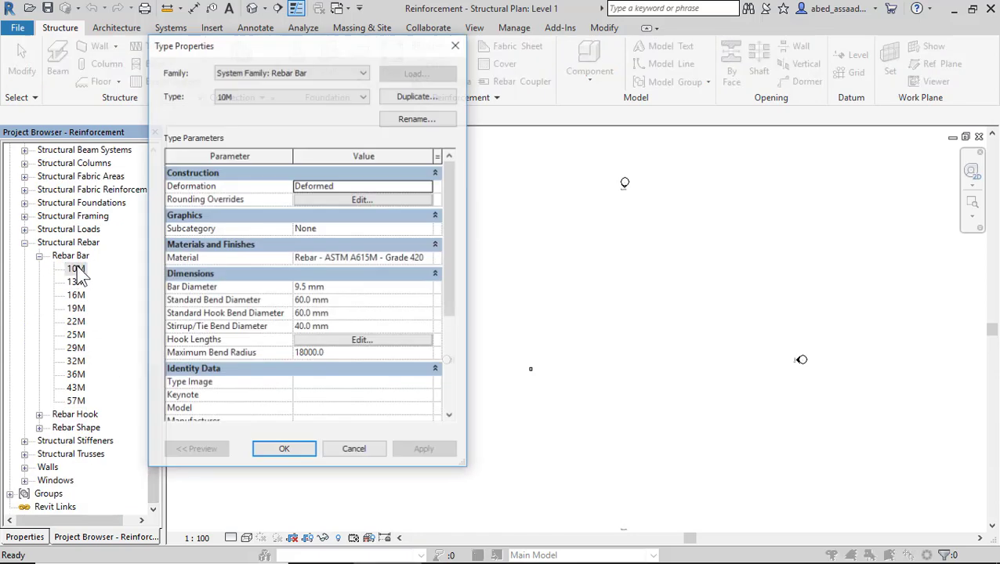
left_click_drag(287, 52, 342, 75)
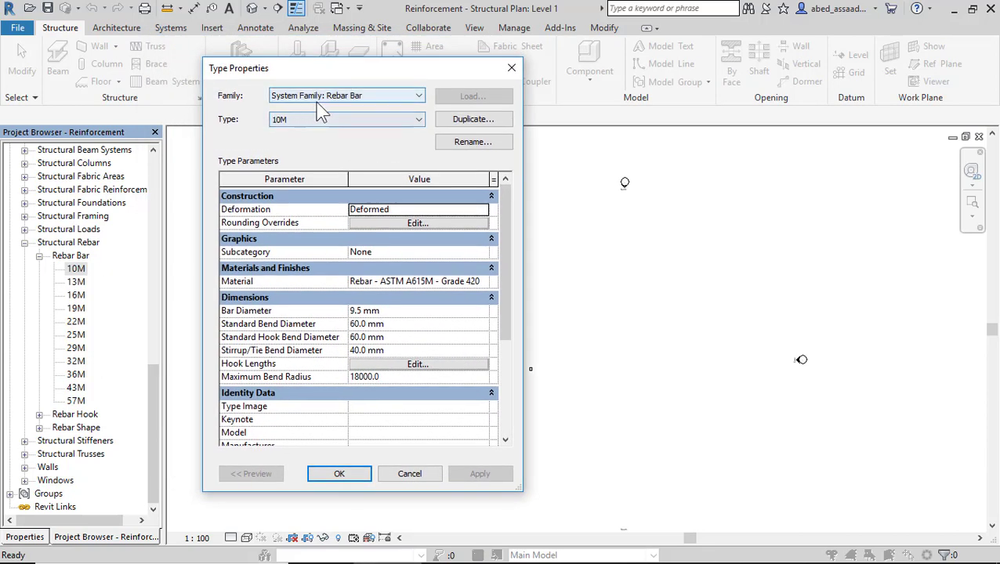
left_click(288, 122)
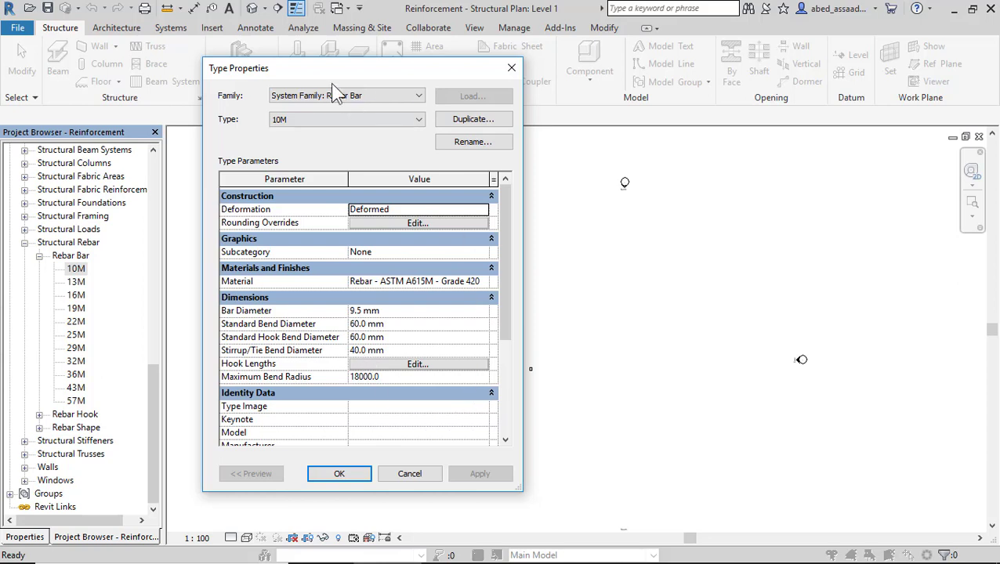
left_click(328, 123)
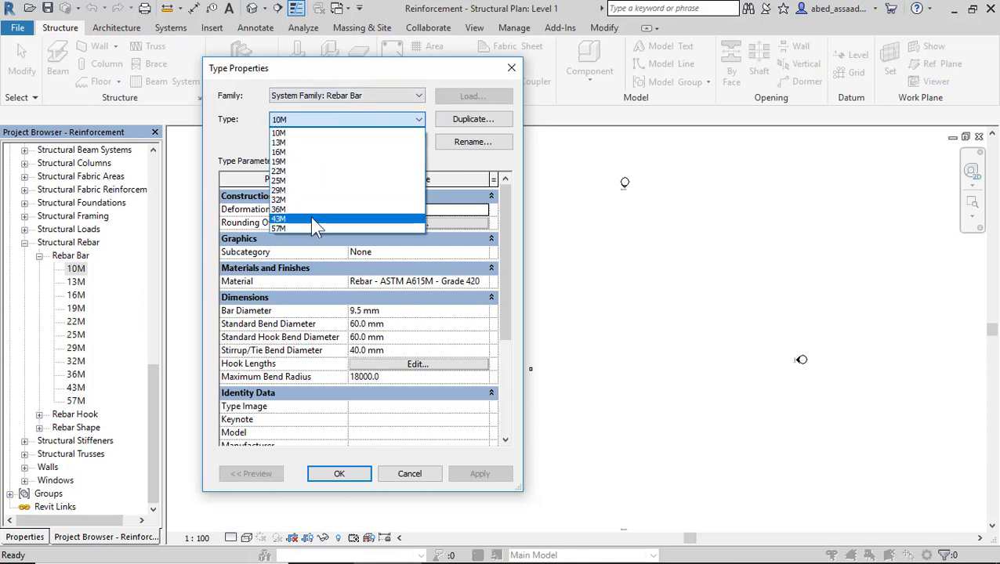
left_click(313, 132)
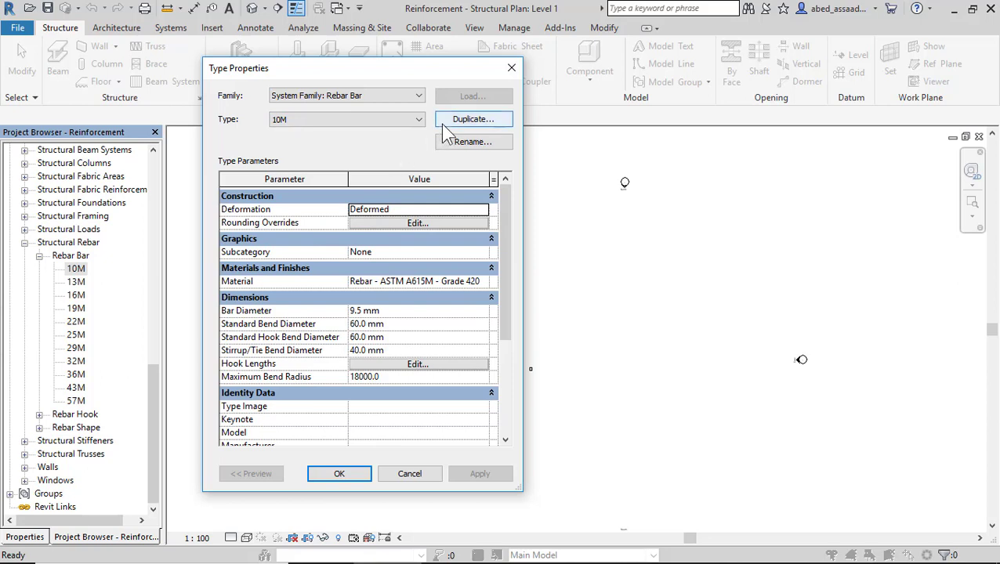
Step: Duplicate 10M as a new T10 type and set its bar diameter to 10 mm
left_click(443, 125)
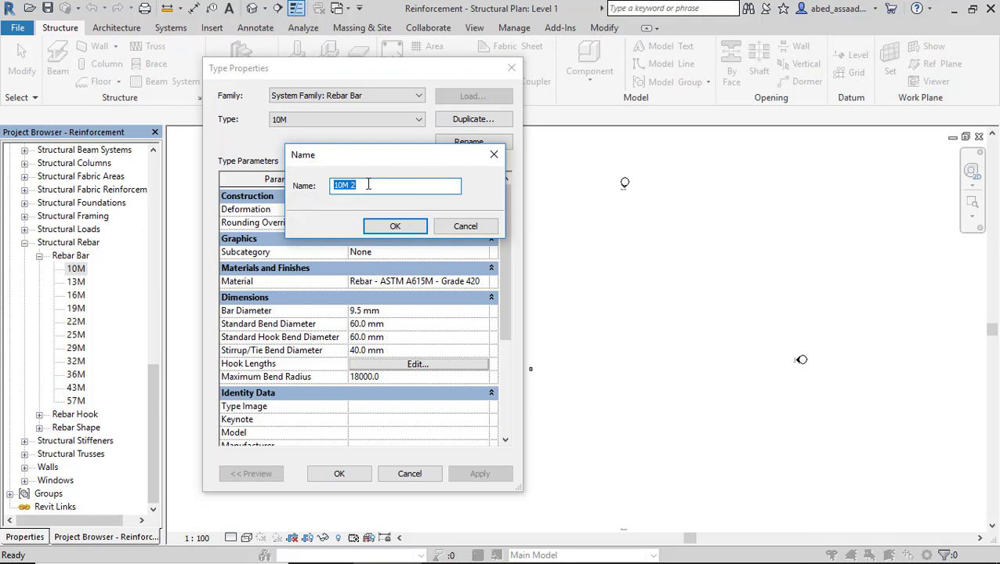
type("T1")
type("0")
left_click(415, 221)
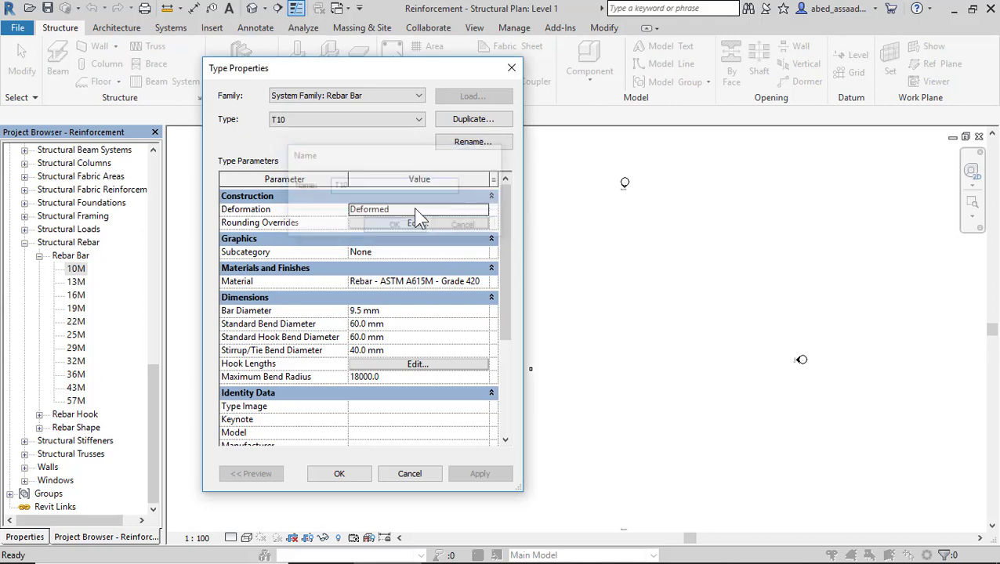
double_click(361, 311)
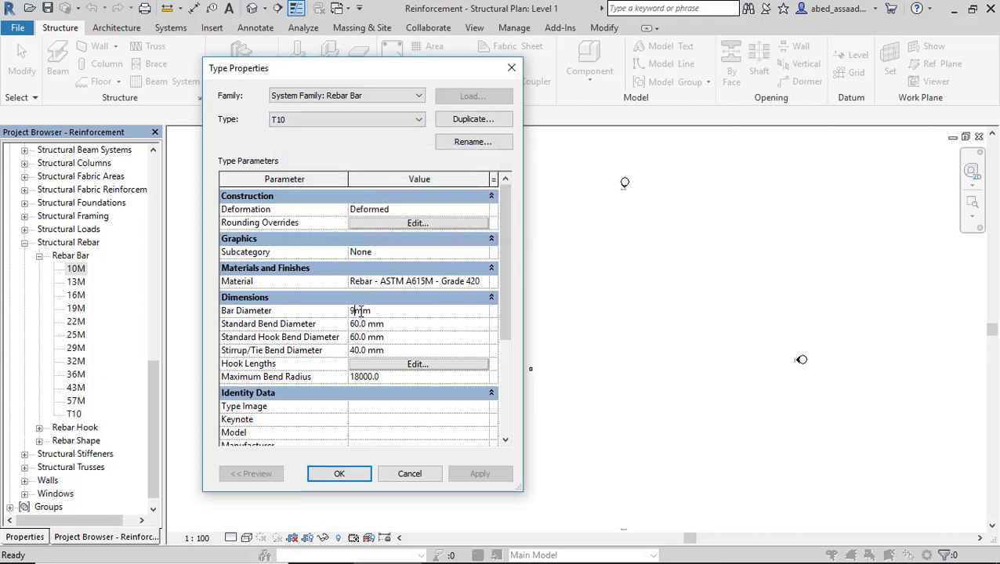
type("10")
left_click(366, 350)
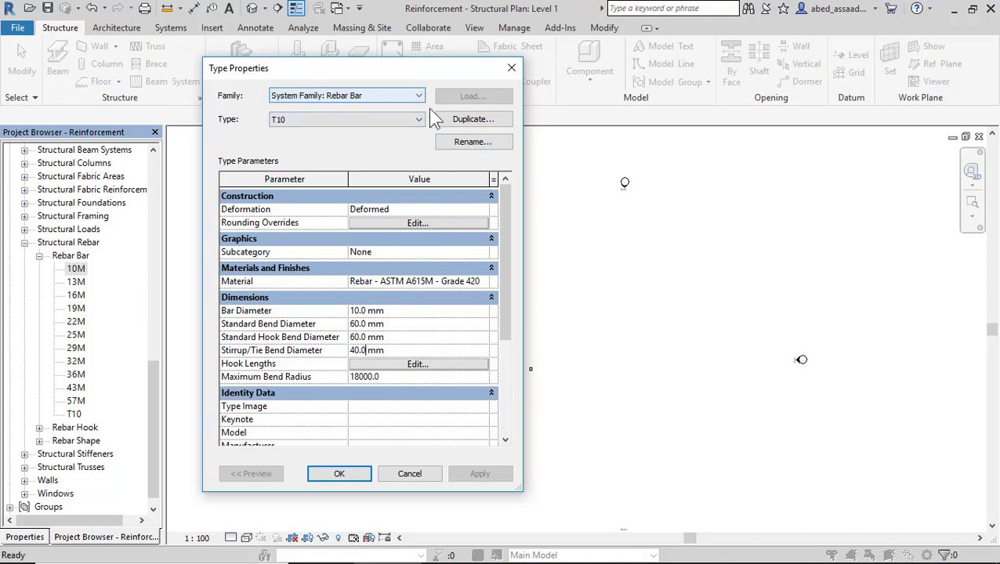
left_click(470, 119)
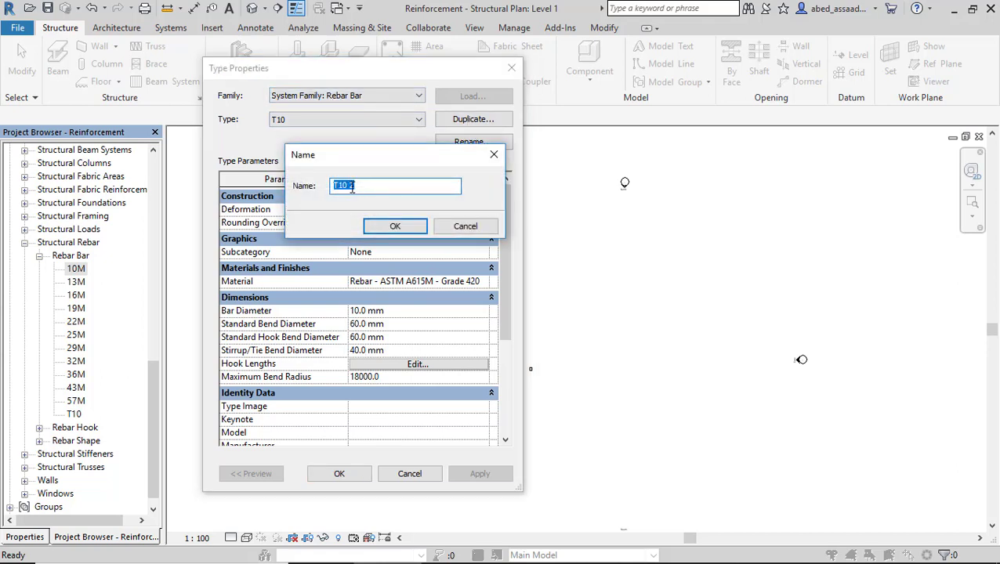
Step: Name the duplicate T12 with a 12 mm bar diameter and 72 mm standard and hook bend diameters
left_click(349, 186)
left_click(378, 231)
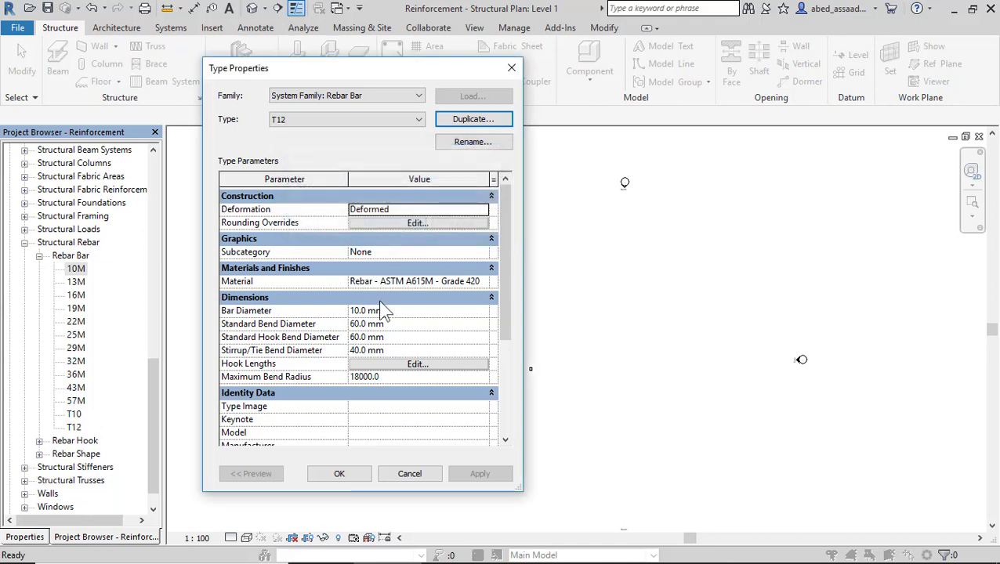
left_click(369, 311)
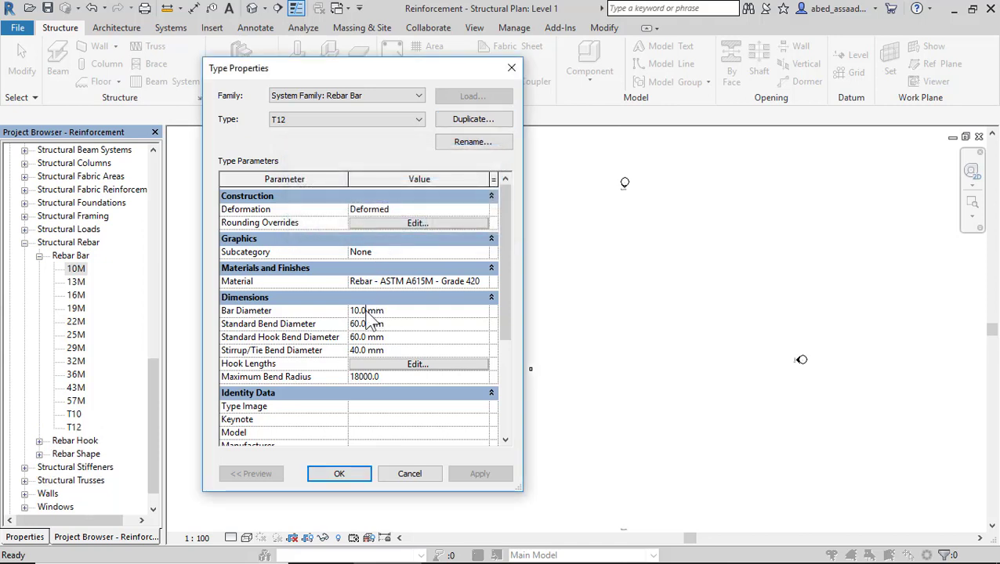
double_click(366, 311)
type("12")
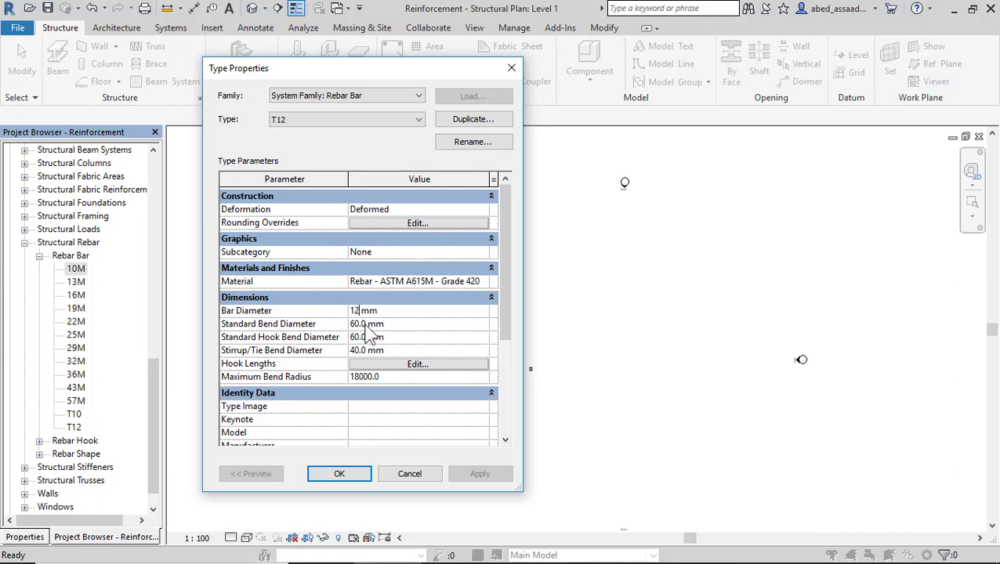
left_click(365, 323)
left_click_drag(365, 323, 350, 324)
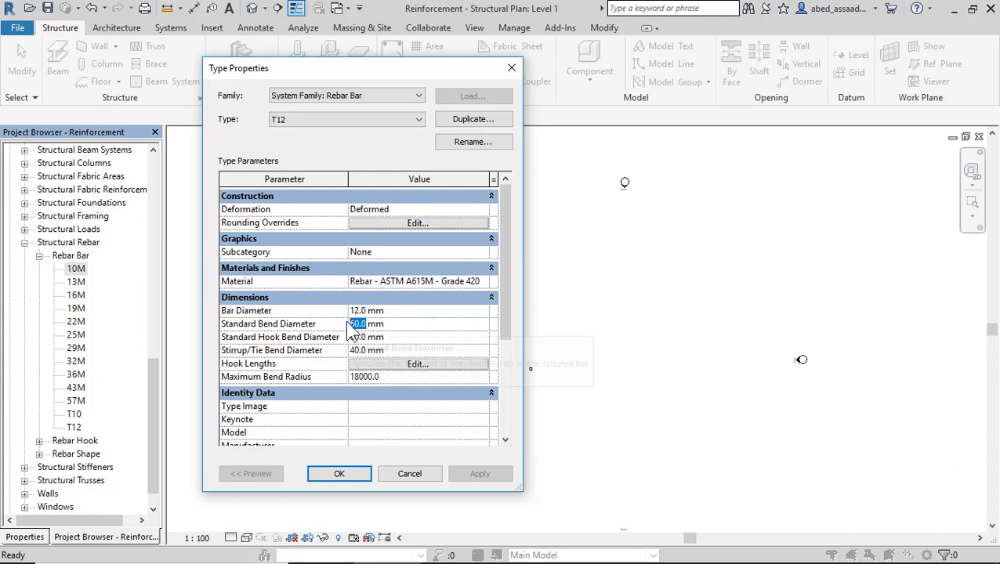
type("4")
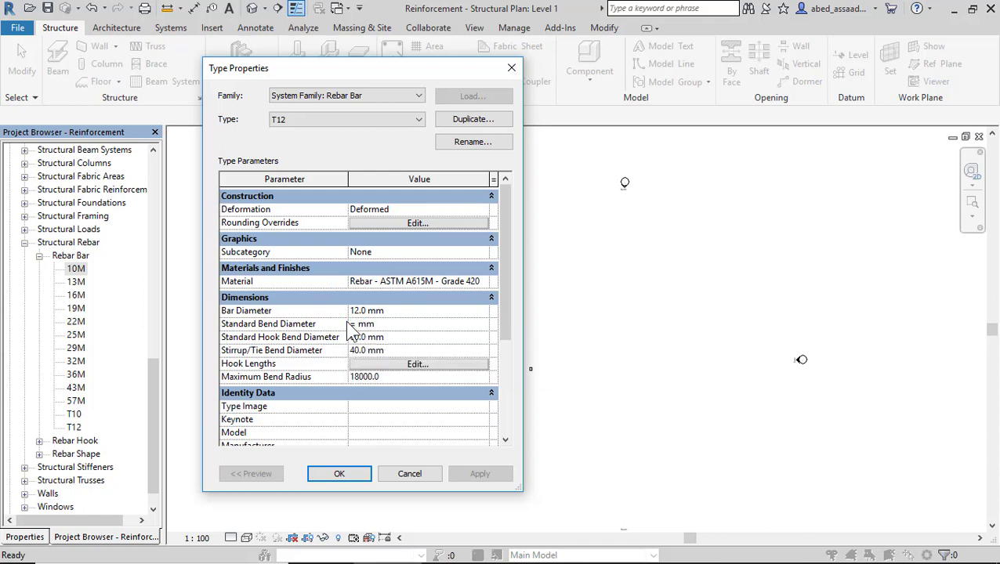
type("72")
key("Return")
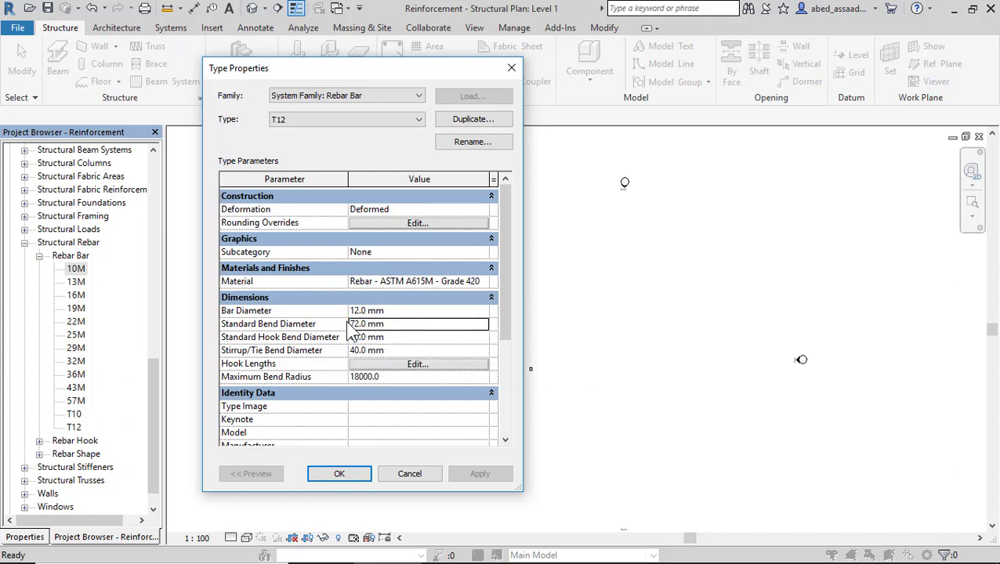
left_click(362, 338)
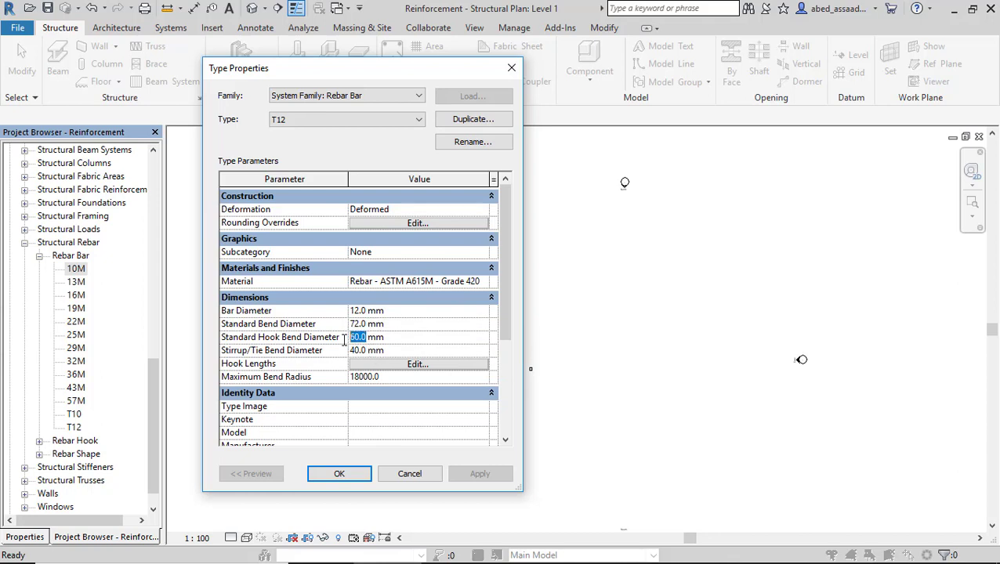
type("72")
key("Tab")
type("48")
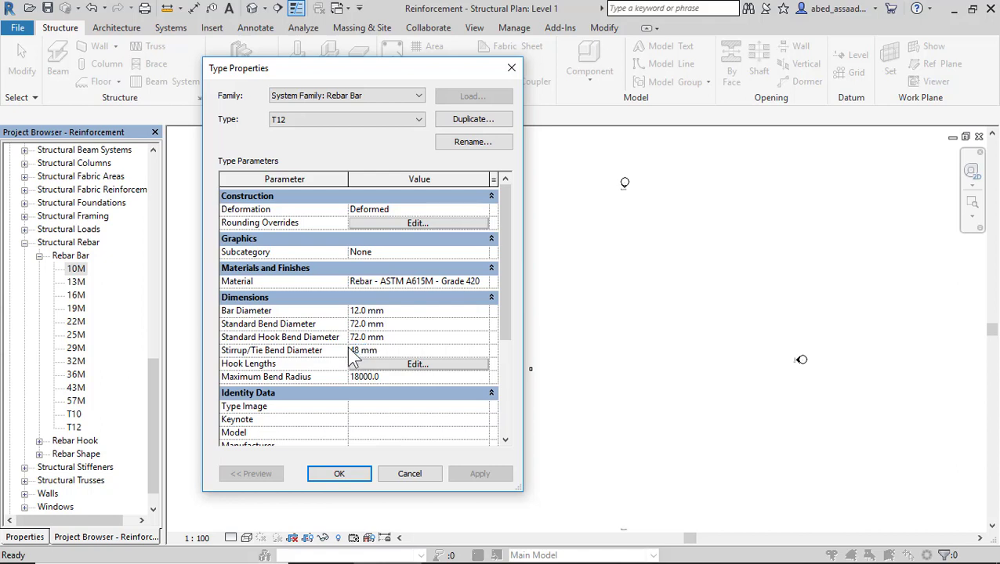
Step: Duplicate T12 as T14 and set its bar diameter to 14 mm
left_click(473, 119)
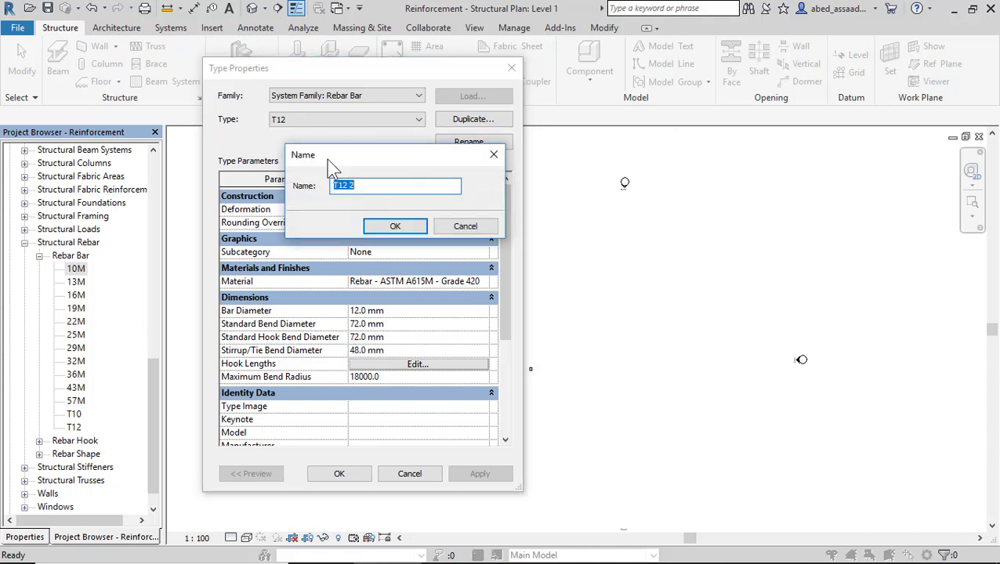
left_click_drag(361, 186, 347, 186)
type("6")
left_click(391, 226)
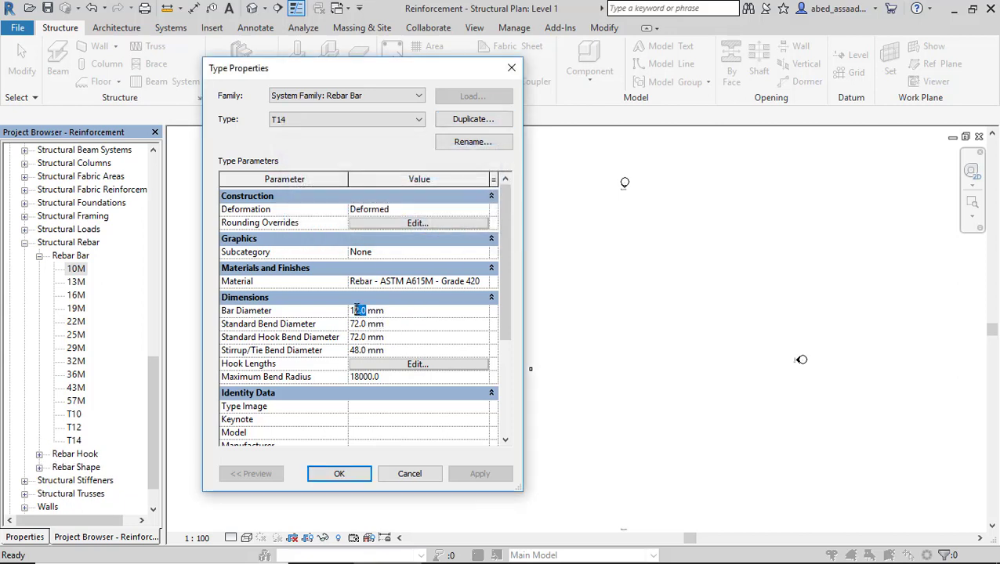
type("4")
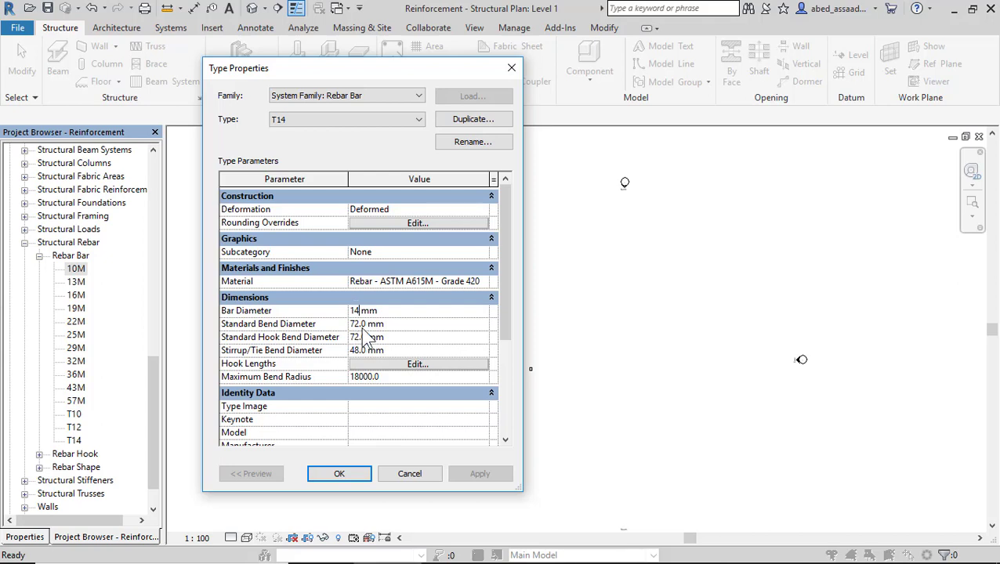
left_click(360, 324)
Step: Set T14's standard bend to =6*14, hook bend to 84, and stirrup/tie bend to =4*14
double_click(358, 324)
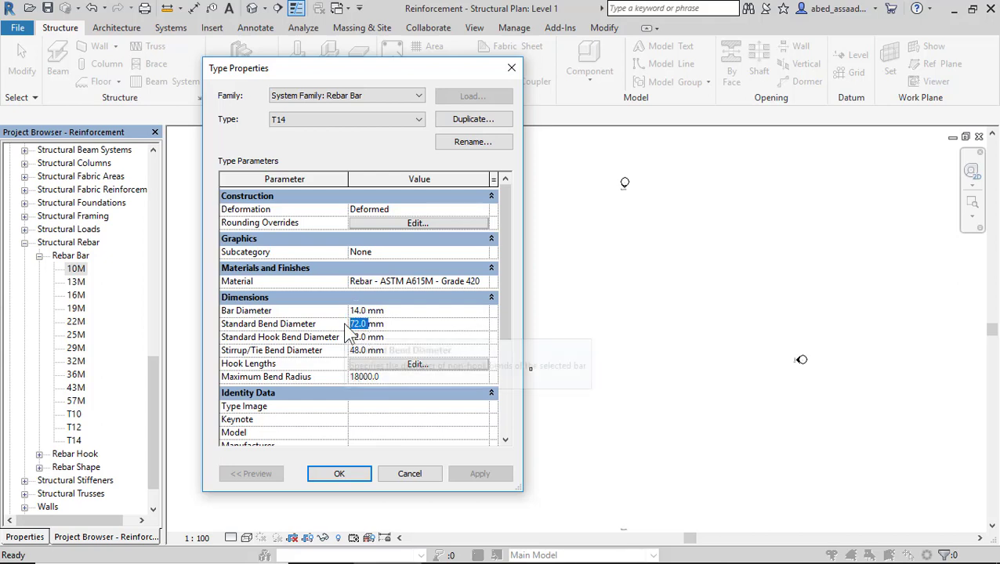
type("=6*1")
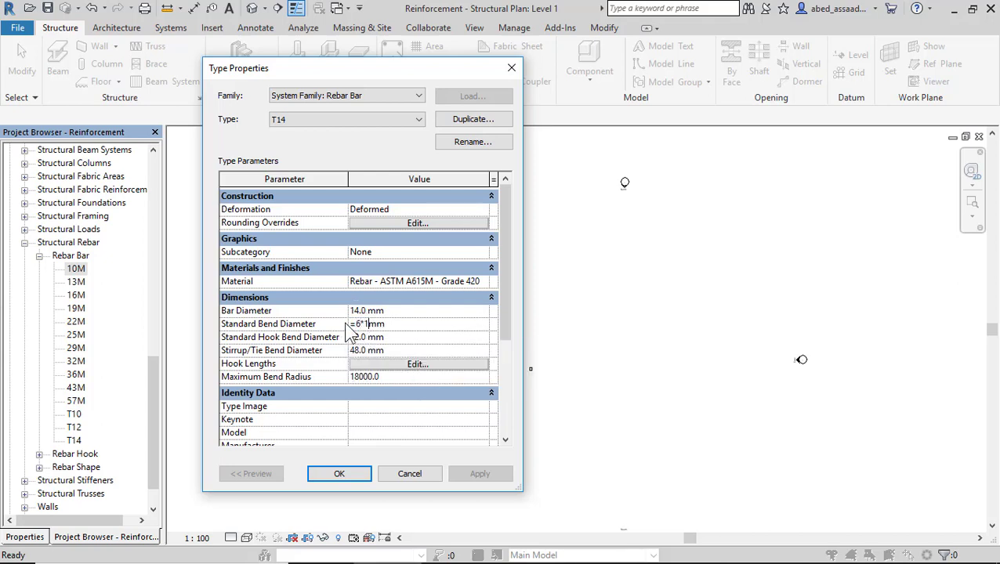
type("4")
key("Return")
left_click(359, 339)
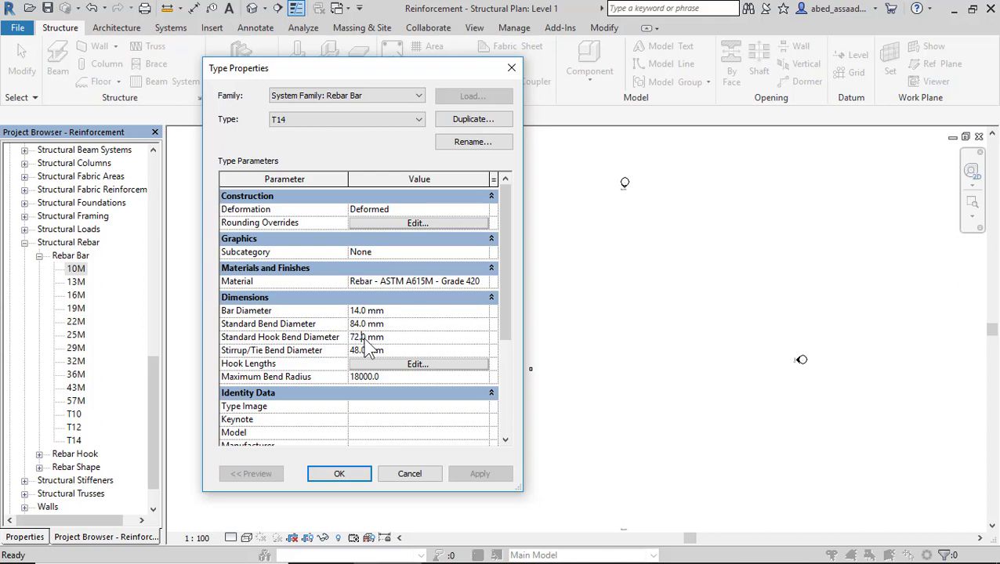
double_click(360, 337)
type("84")
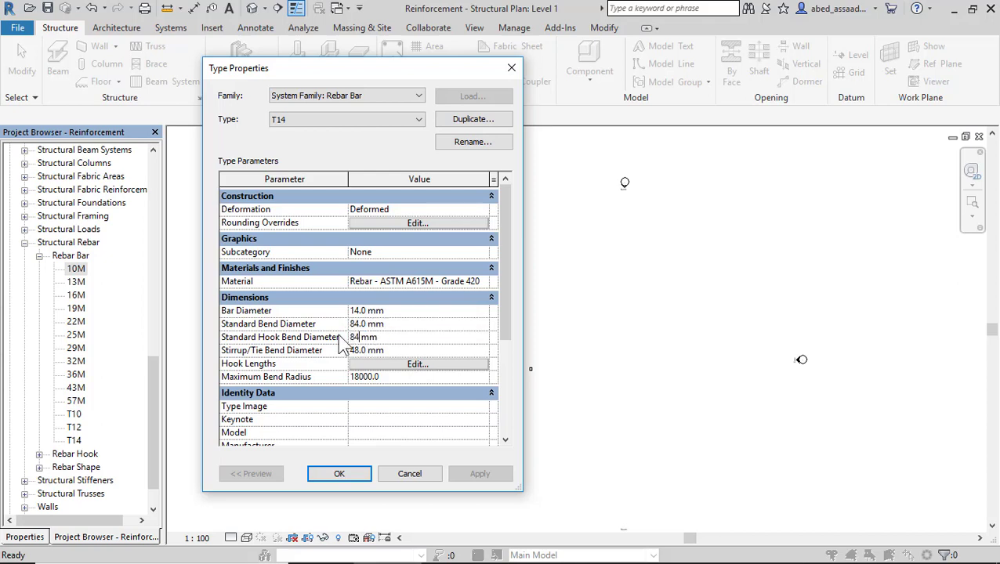
left_click(362, 352)
double_click(363, 352)
type("=")
type("*14")
key("Return")
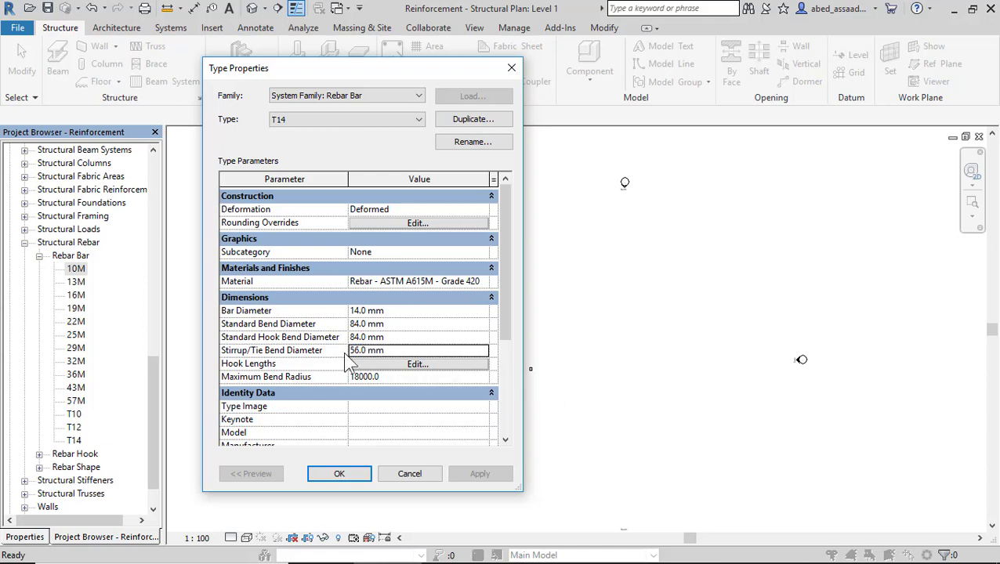
Step: Duplicate T14 as T16 and set its bar diameter to 16 mm
left_click(451, 125)
double_click(352, 185)
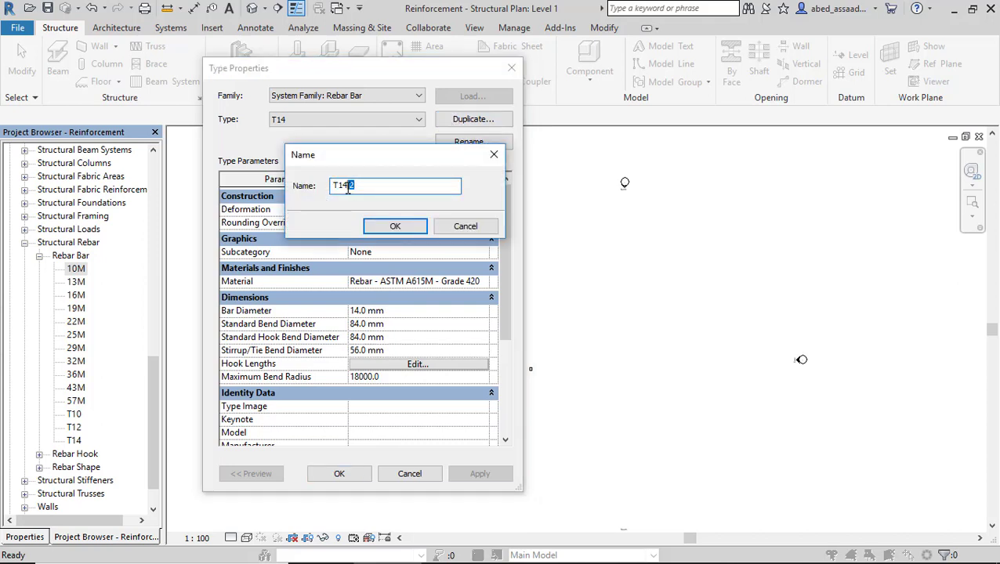
left_click_drag(348, 188, 343, 188)
type("16")
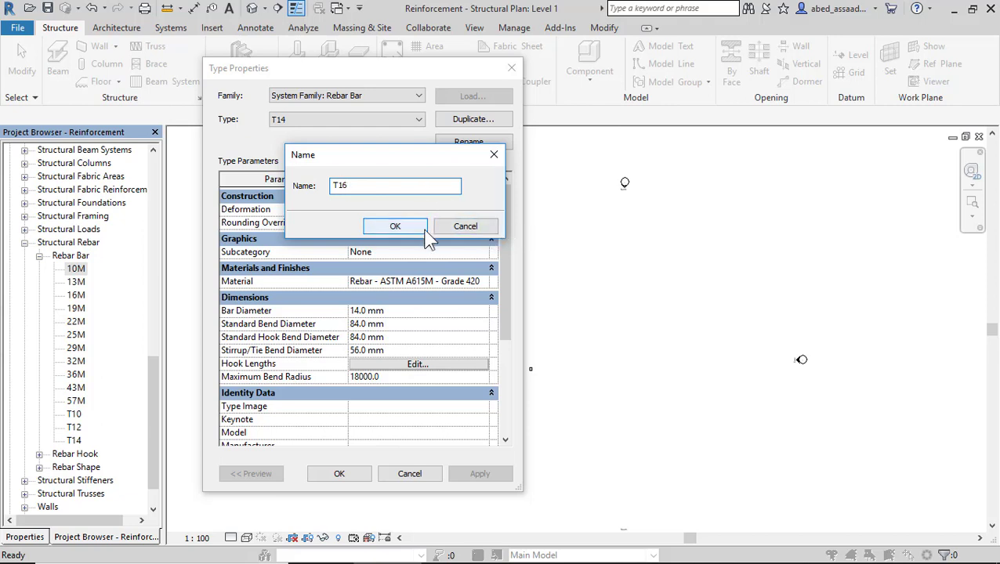
left_click(395, 226)
left_click_drag(369, 312, 347, 310)
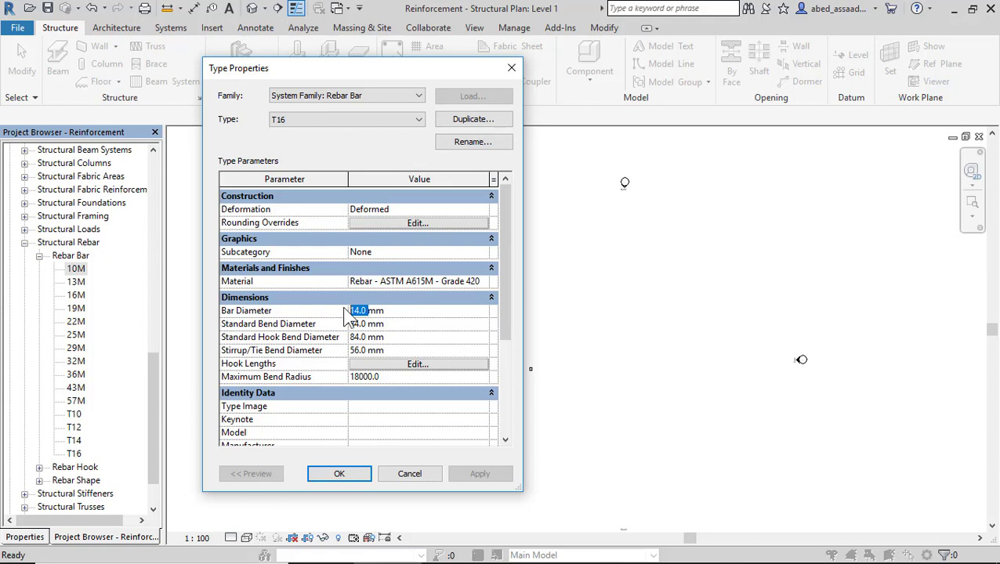
type("16mm")
left_click(362, 325)
Step: Set T16's standard bend to =6*16, hook bend to 96, and stirrup/tie bend to =4*16
left_click_drag(367, 324, 341, 325)
type("=")
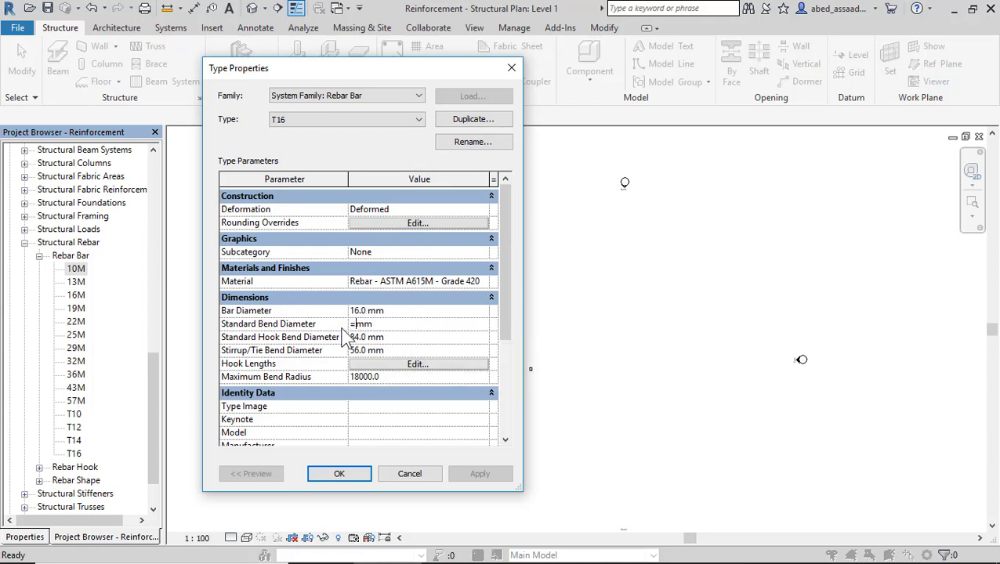
type("6*16")
key("Return")
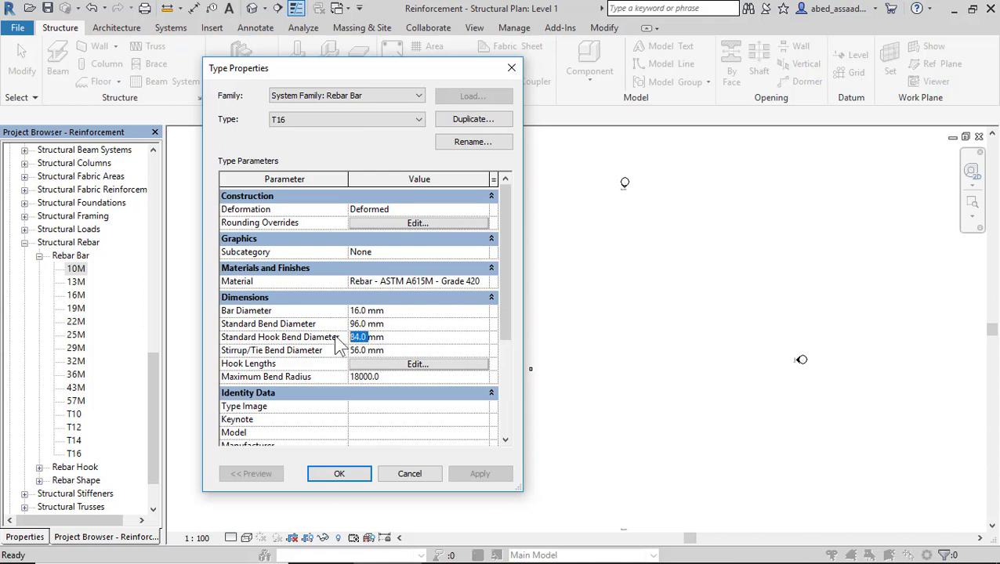
type("96")
left_click(366, 350)
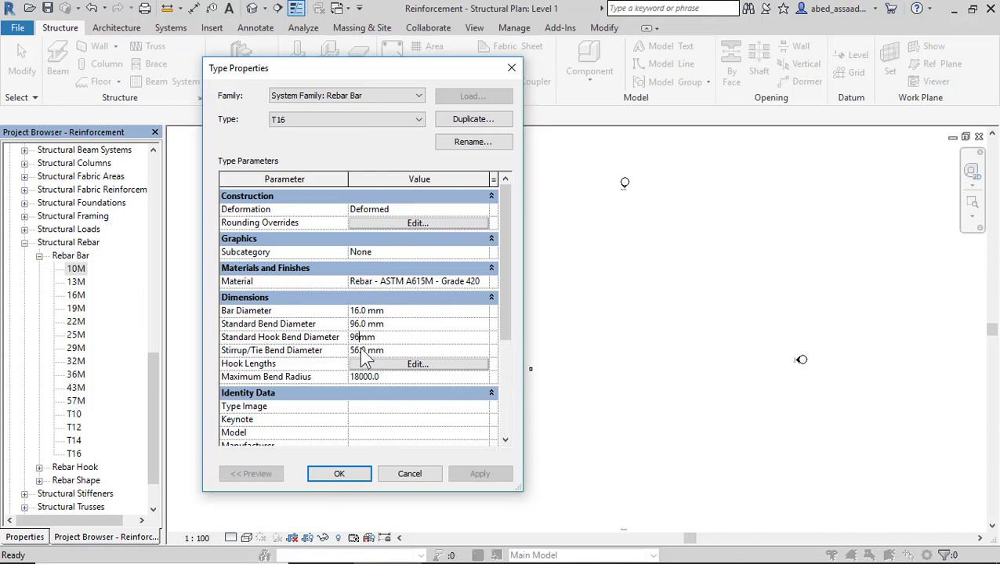
left_click_drag(358, 351, 341, 351)
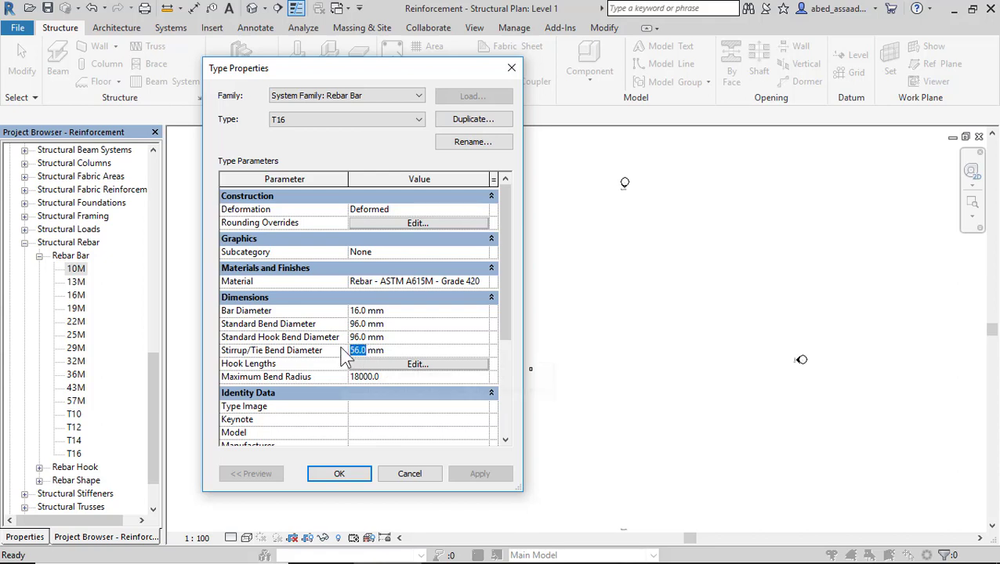
type("=4*1")
key("Return")
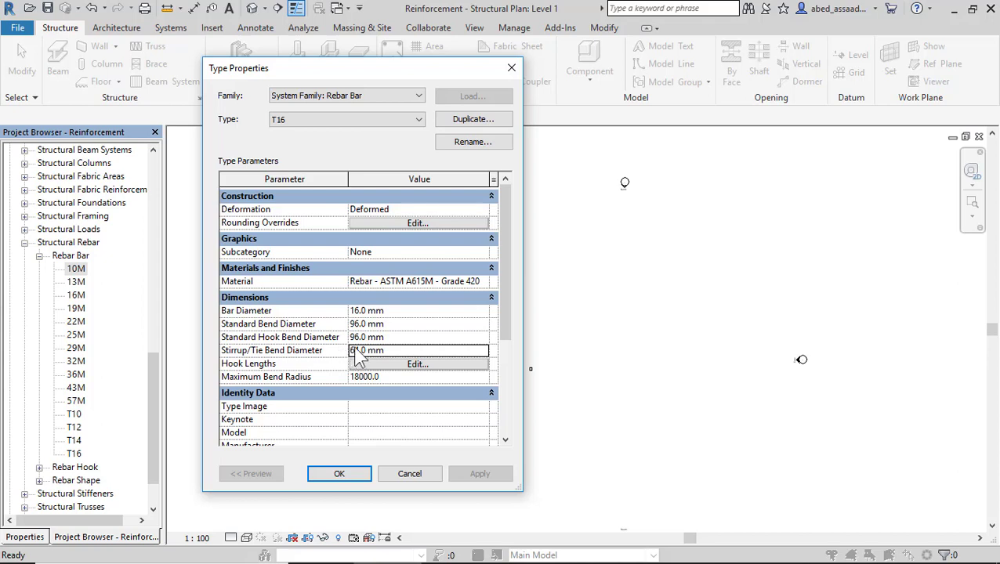
Step: Duplicate T16 as T20 and set its bar diameter to 20 mm
left_click(463, 126)
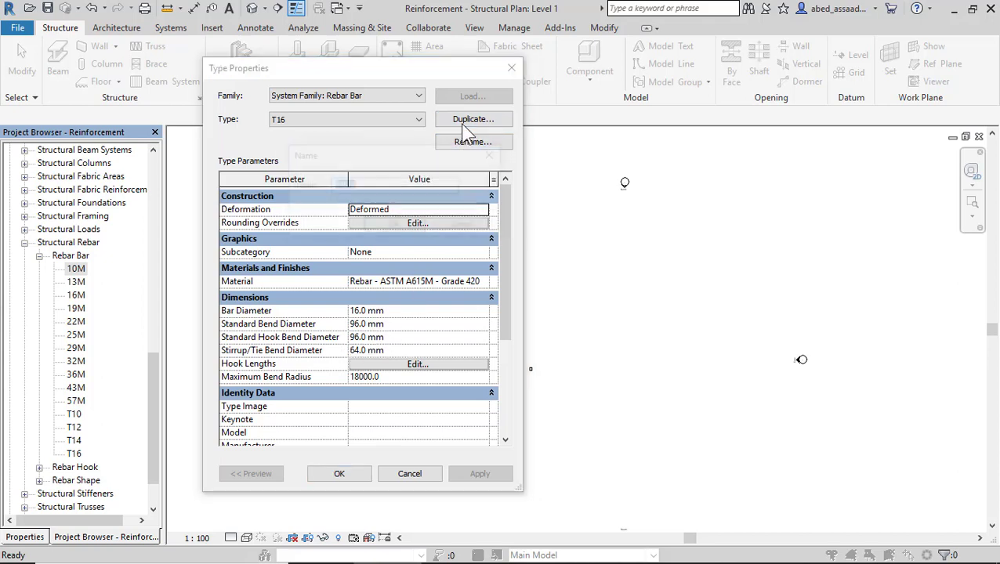
double_click(347, 186)
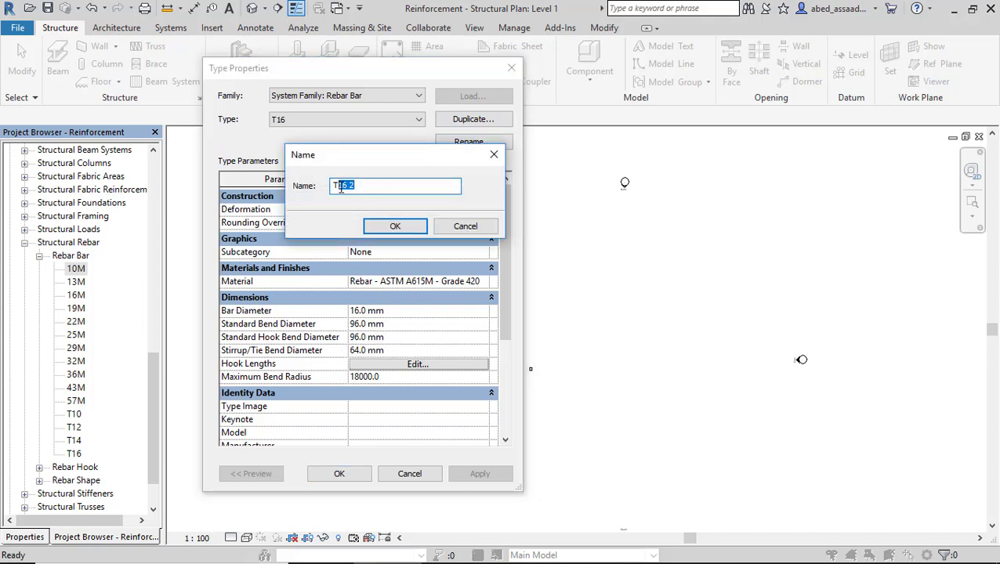
type("20")
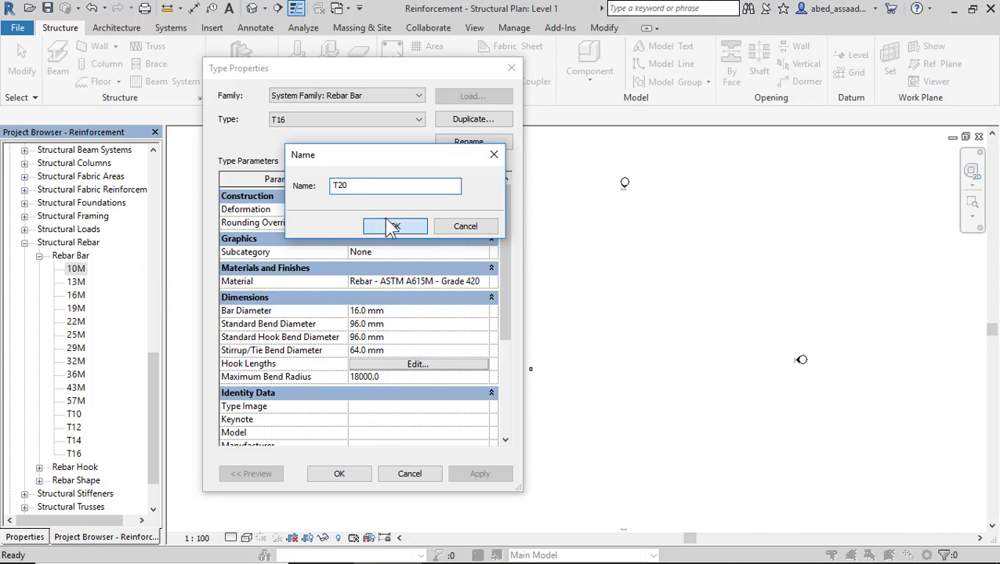
left_click(394, 225)
left_click(367, 311)
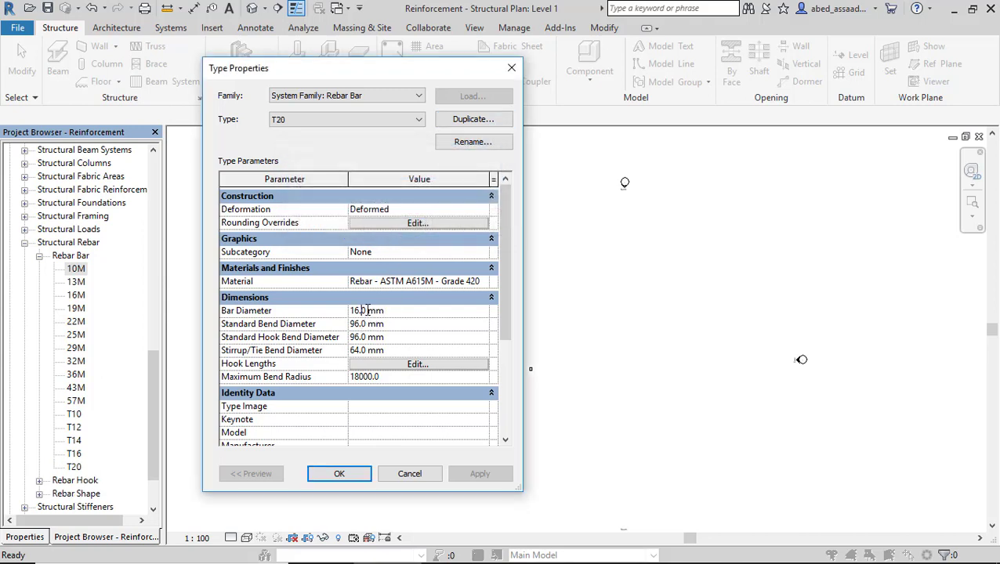
type("2")
Step: Give T20 a 120 mm standard bend, 20 mm hook bend, and 80 mm stirrup/tie bend
left_click_drag(368, 324, 349, 323)
type("12")
left_click(368, 337)
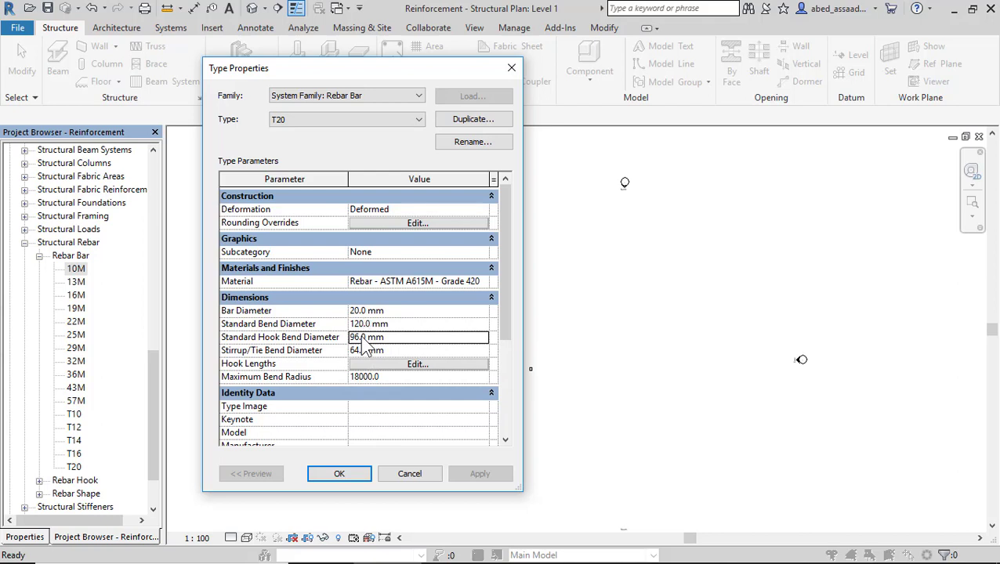
left_click_drag(367, 338, 339, 340)
type("20")
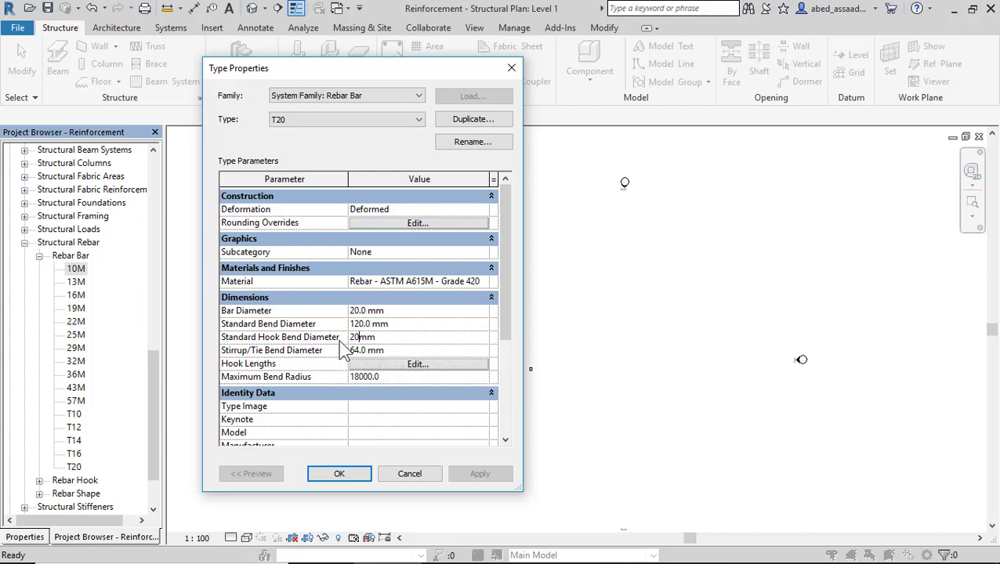
left_click(362, 351)
left_click_drag(363, 351, 345, 352)
type("80")
left_click(322, 121)
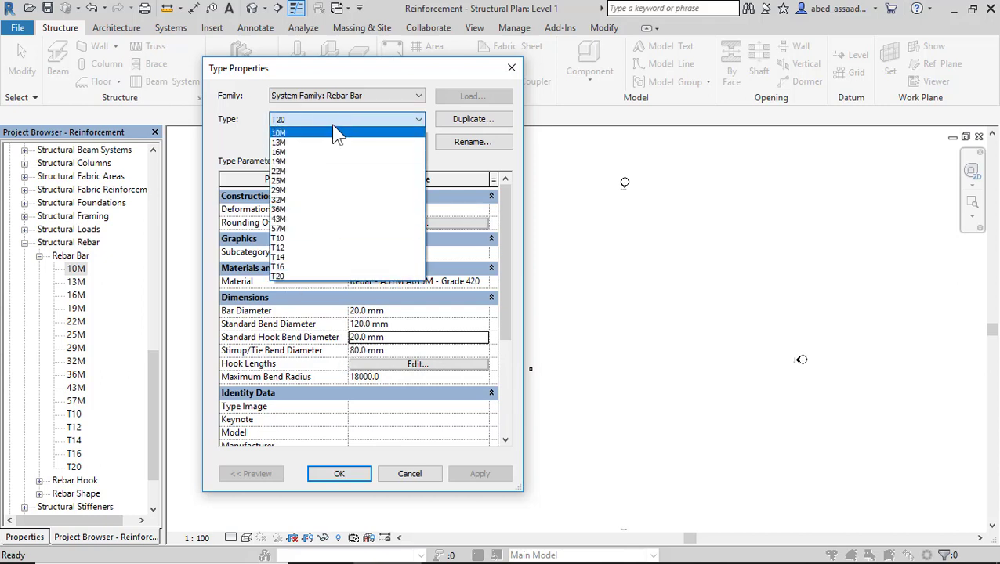
Step: Close the type list and accept Type Properties, keeping the T10–T20 bar types
left_click(336, 120)
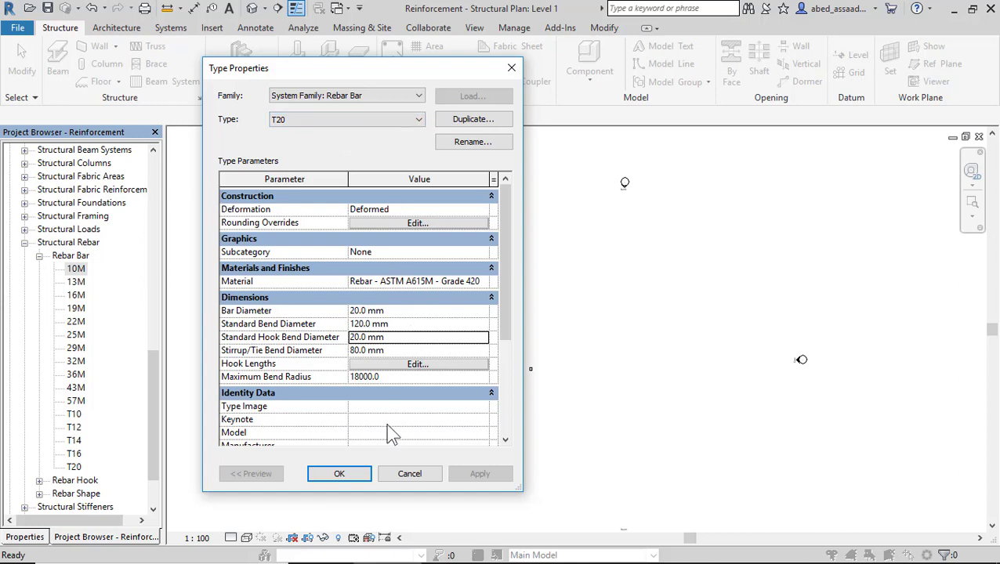
left_click(345, 480)
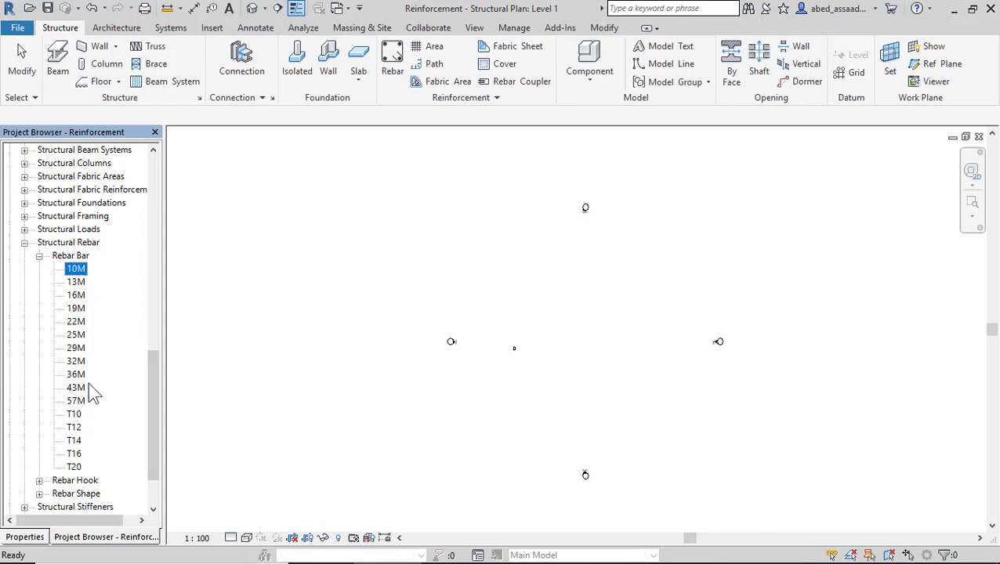
Step: Delete the metric bar types 10M through 57M, leaving only T10–T20
left_click(81, 401, "ctrl")
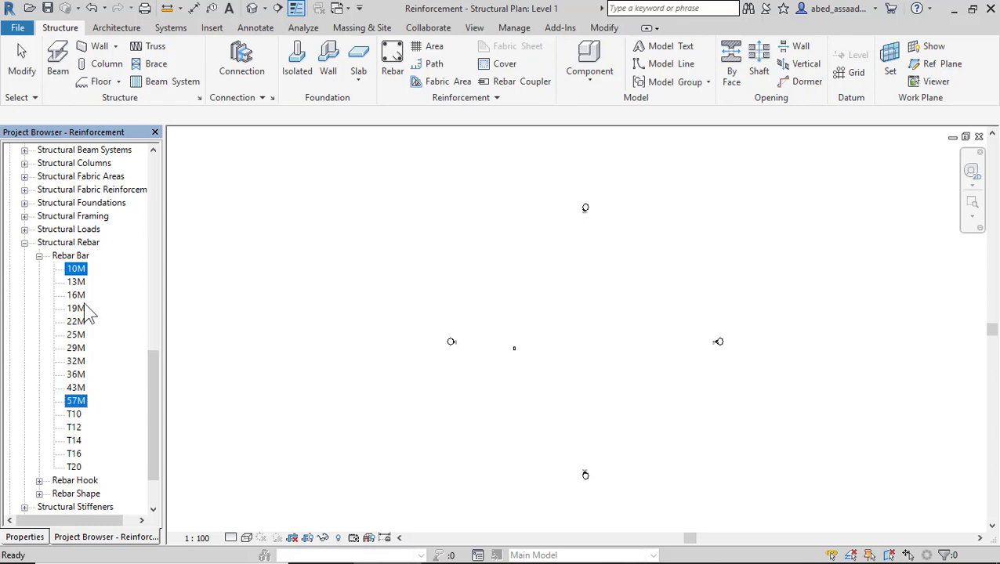
double_click(78, 401)
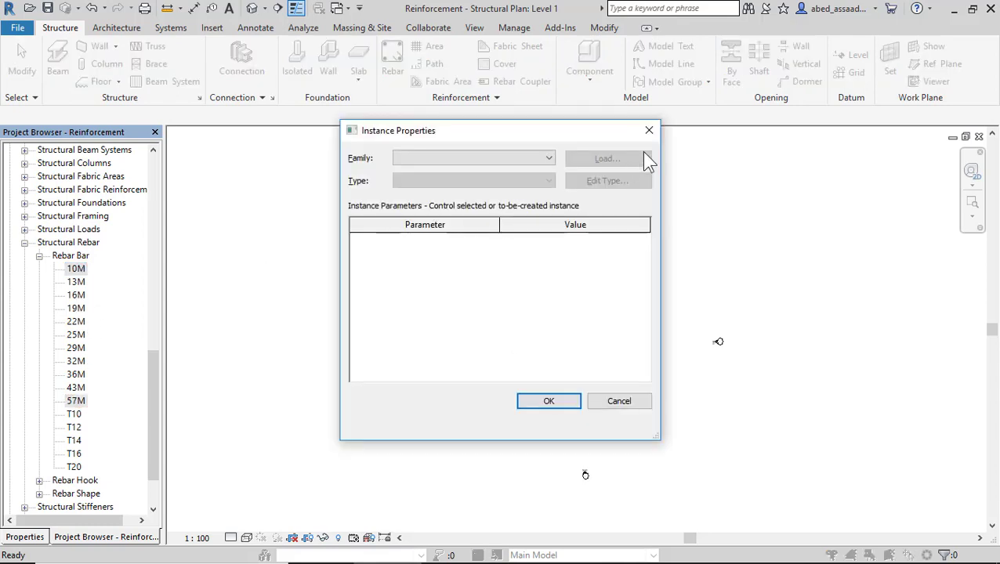
left_click(647, 140)
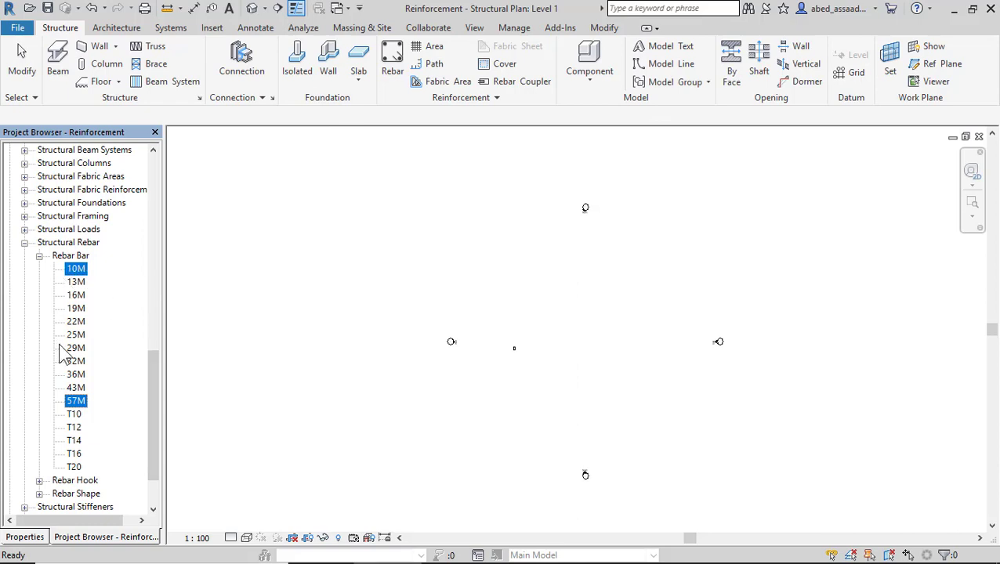
left_click(62, 348)
left_click(81, 269)
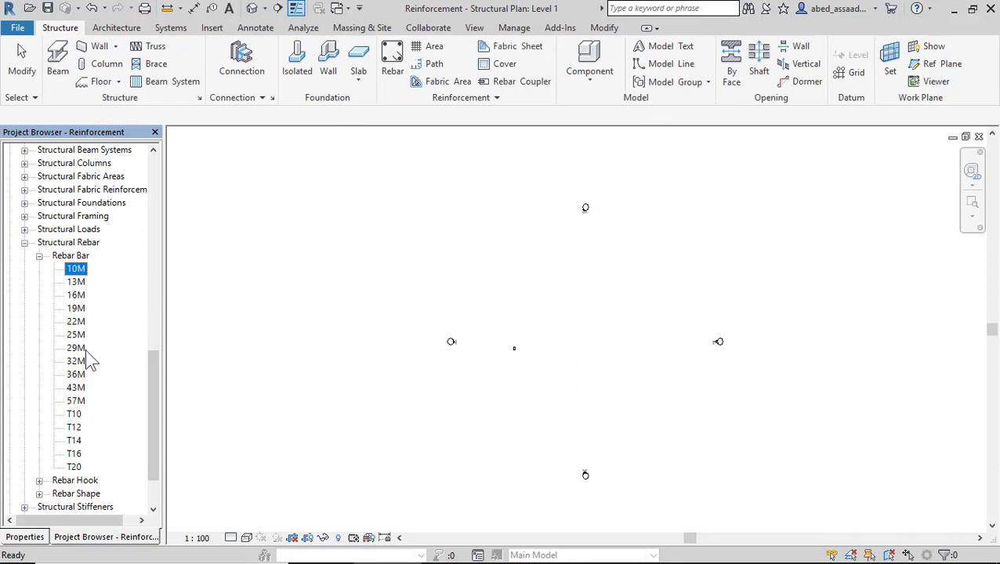
left_click(79, 401, "shift")
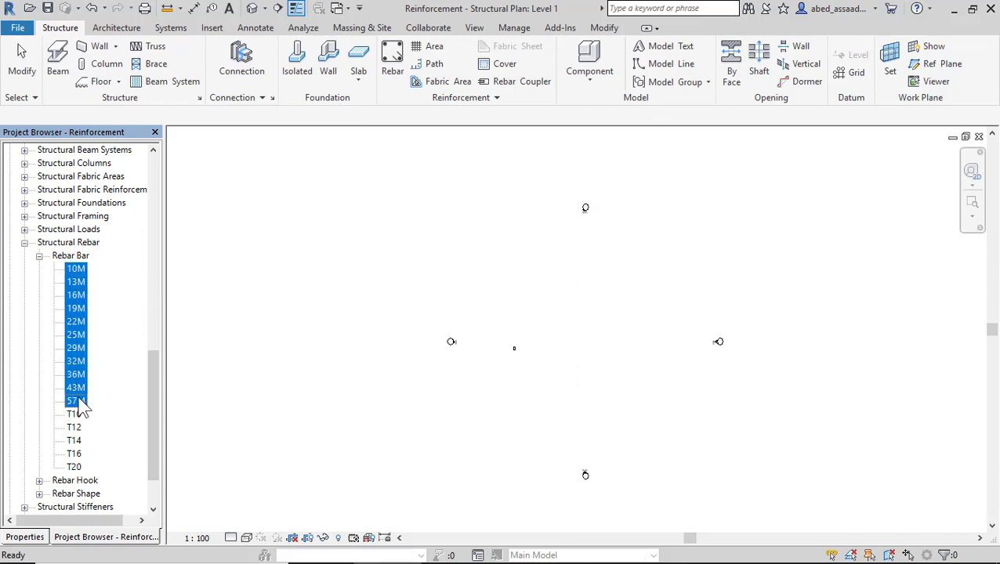
key("Delete")
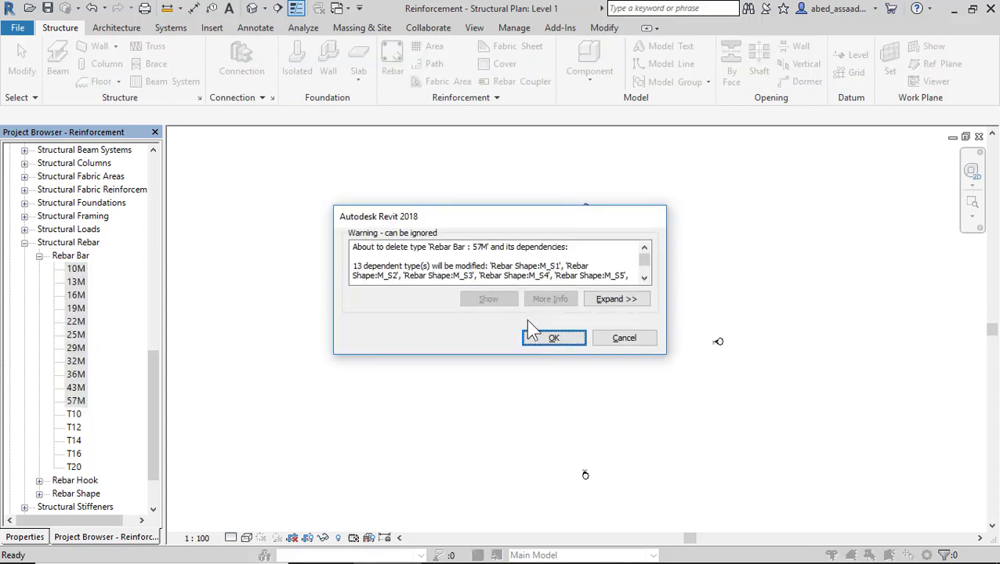
left_click(548, 339)
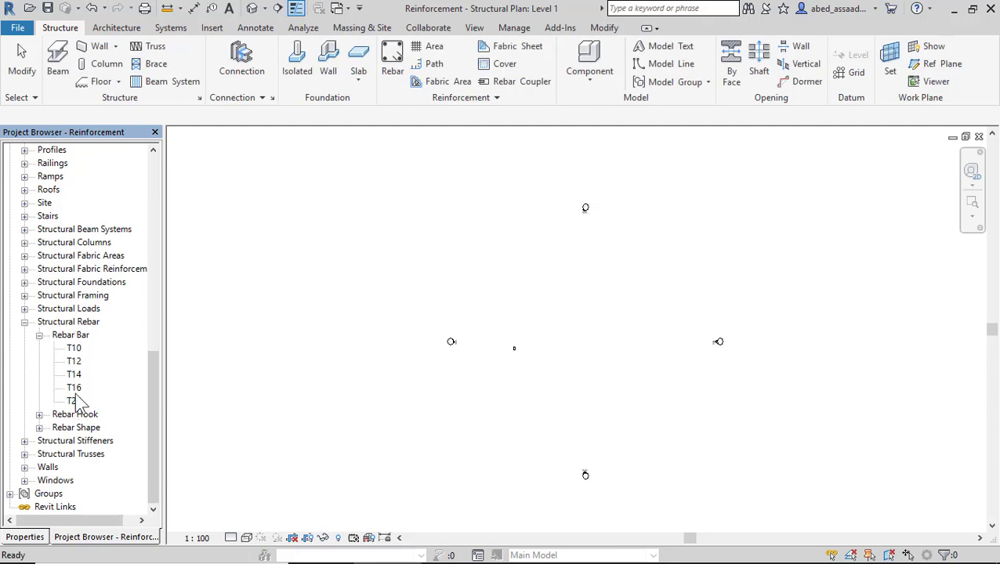
Step: Expand Rebar Hook and review the Standard 90 deg. and 180 deg. hook properties against the table
left_click(39, 415)
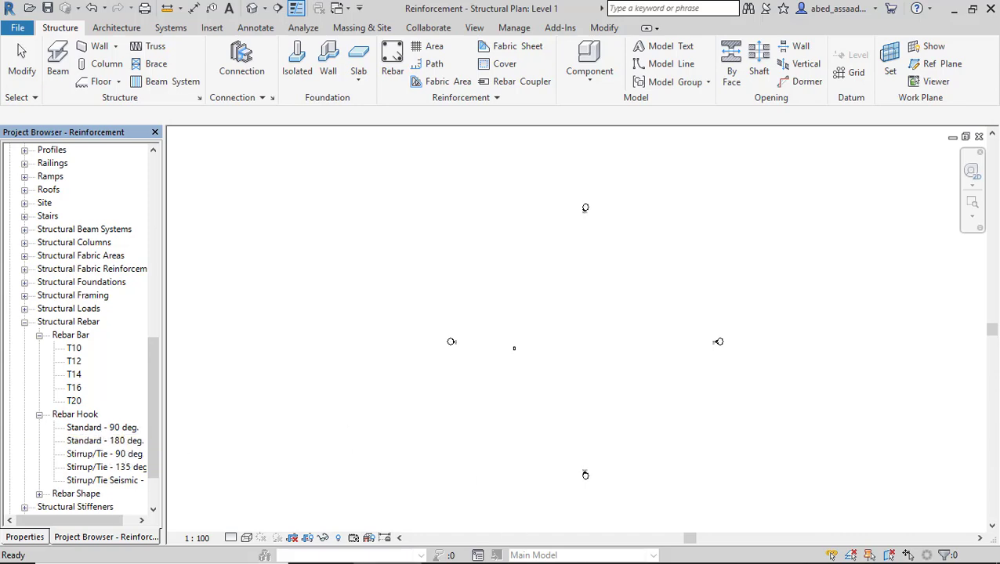
left_click(654, 558)
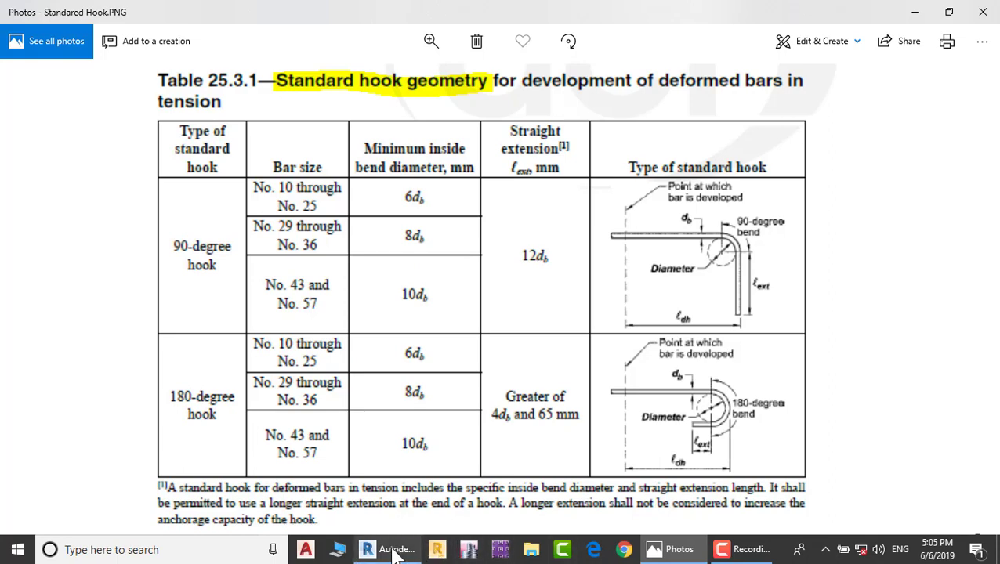
left_click(395, 552)
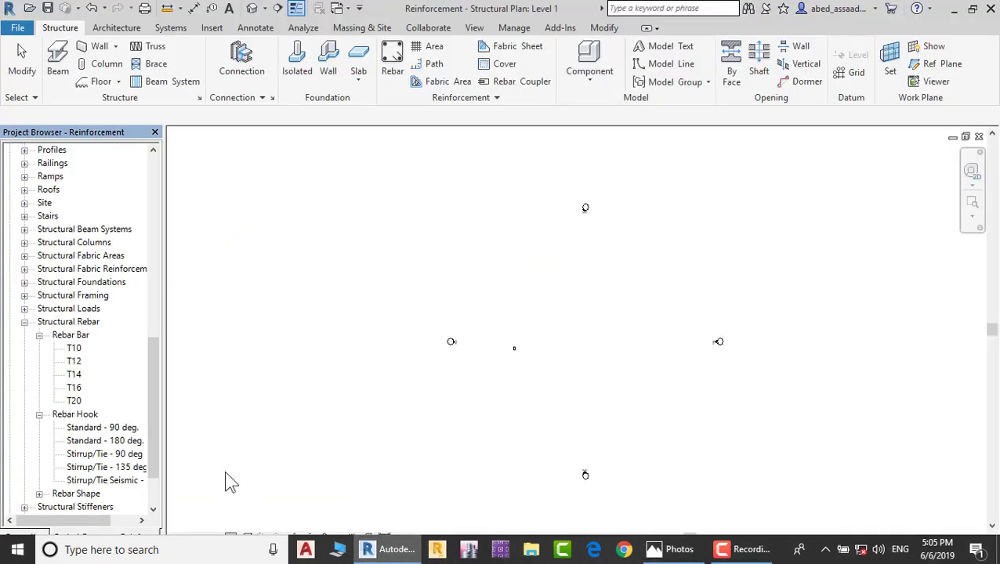
double_click(126, 429)
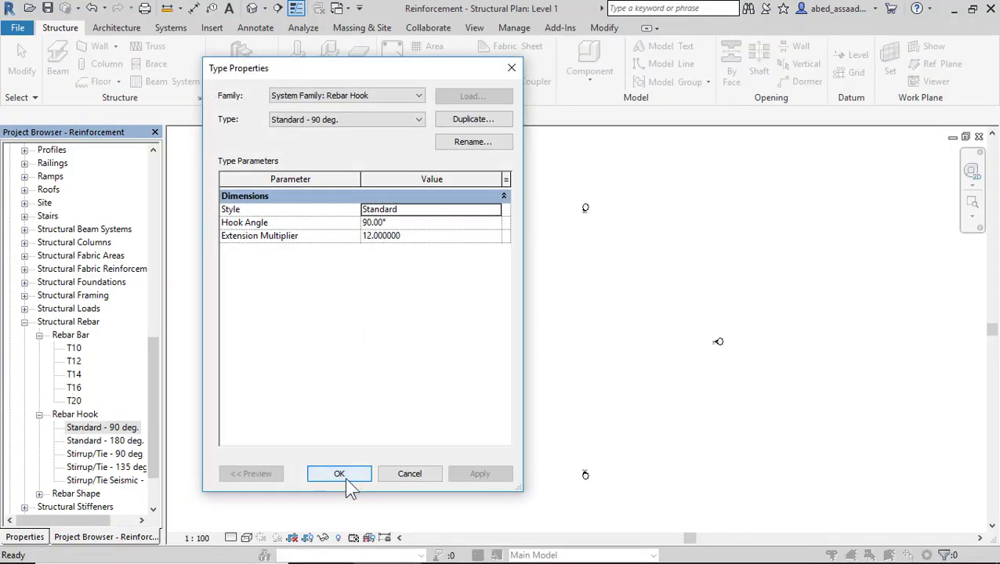
left_click(346, 480)
double_click(126, 441)
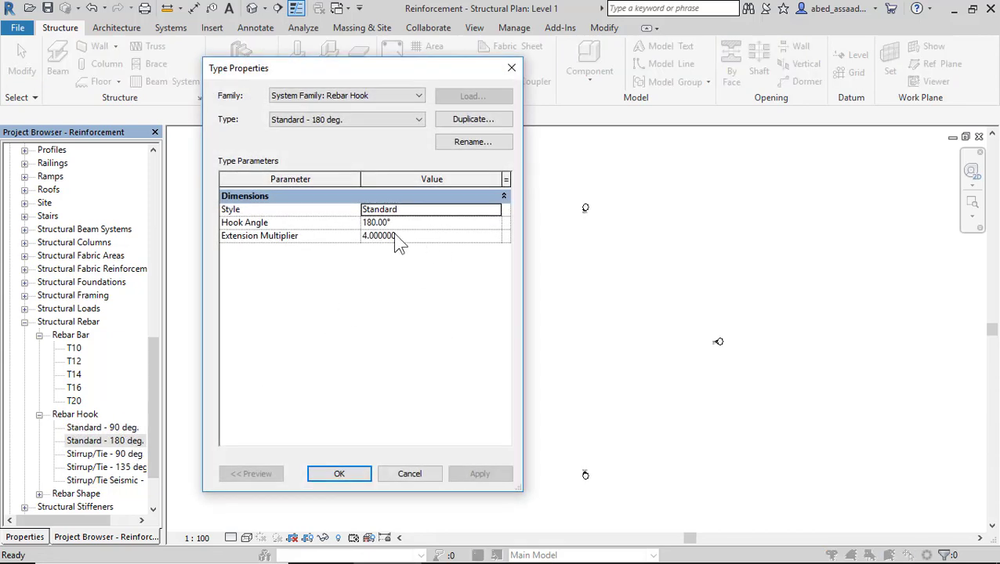